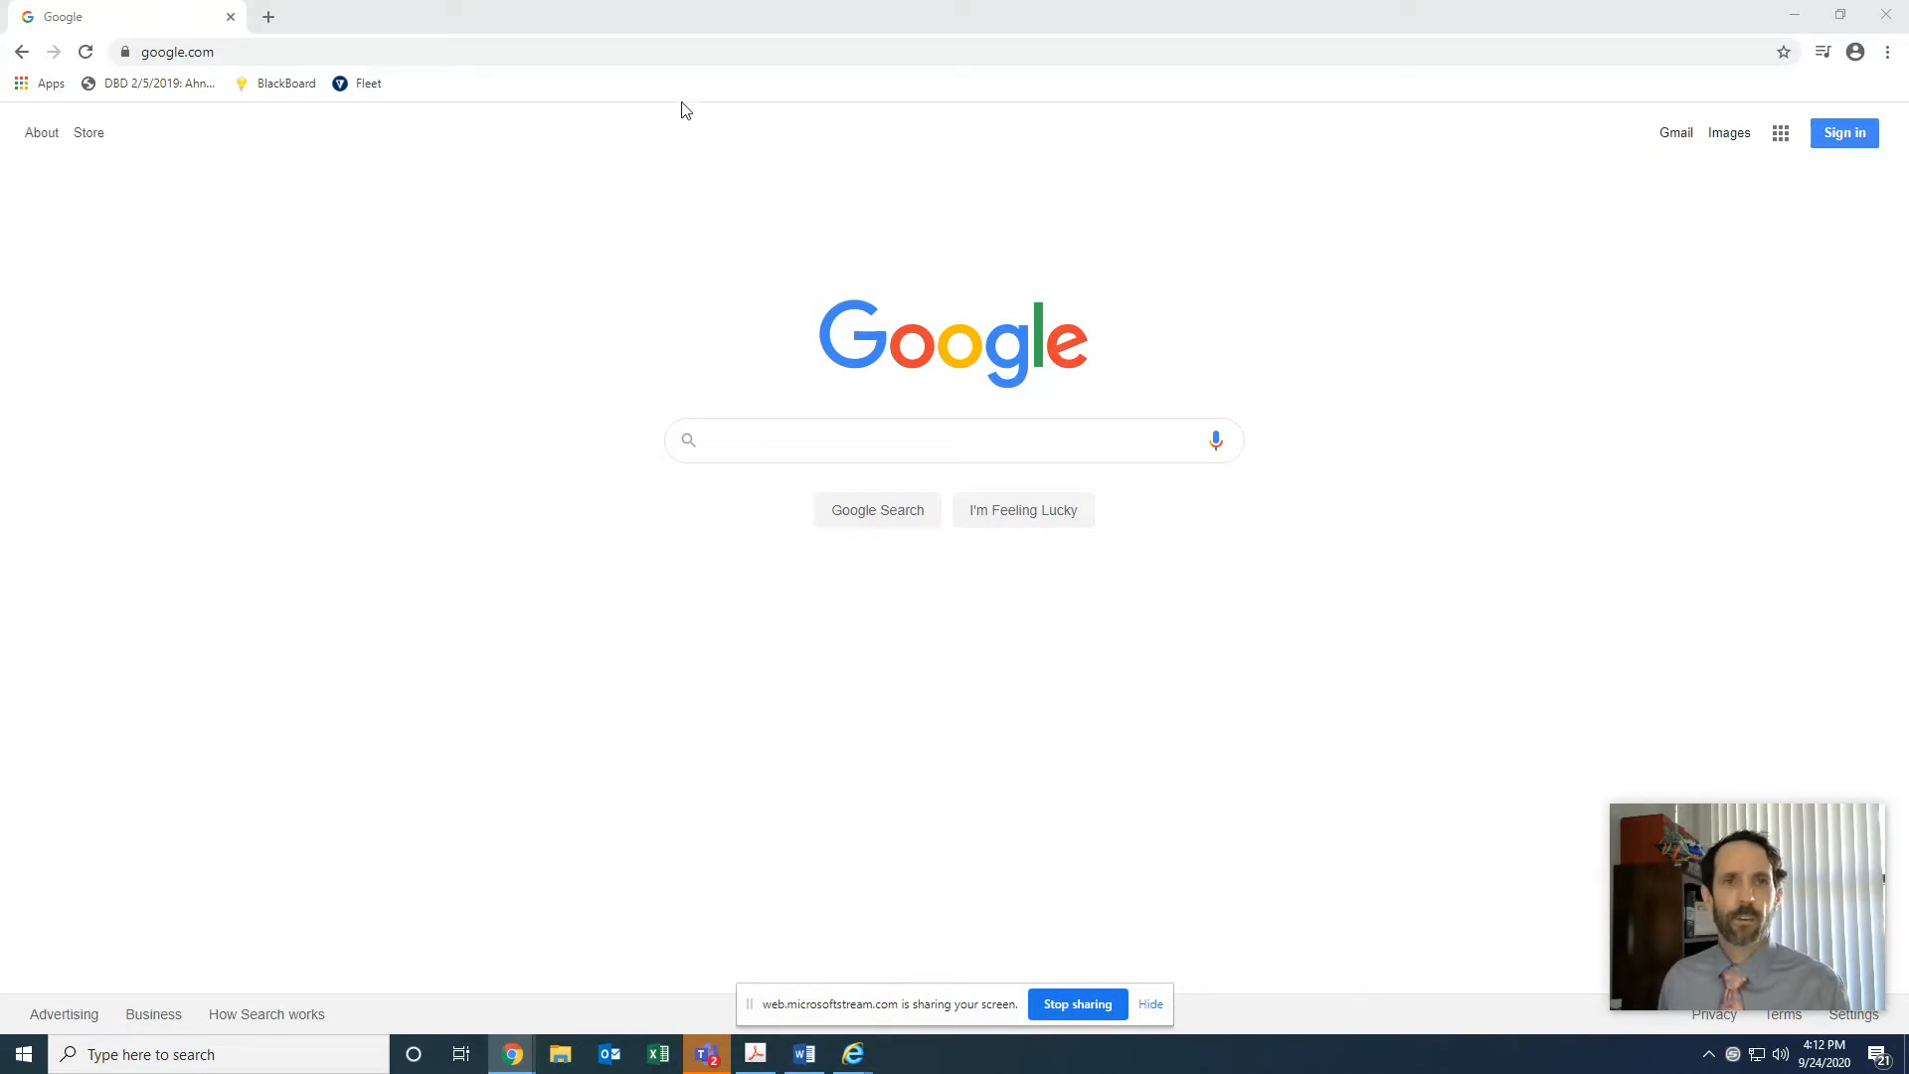
# Step: Go to the U.S. Bureau of Labor Statistics website at bls.gov
pyautogui.click(374, 53)
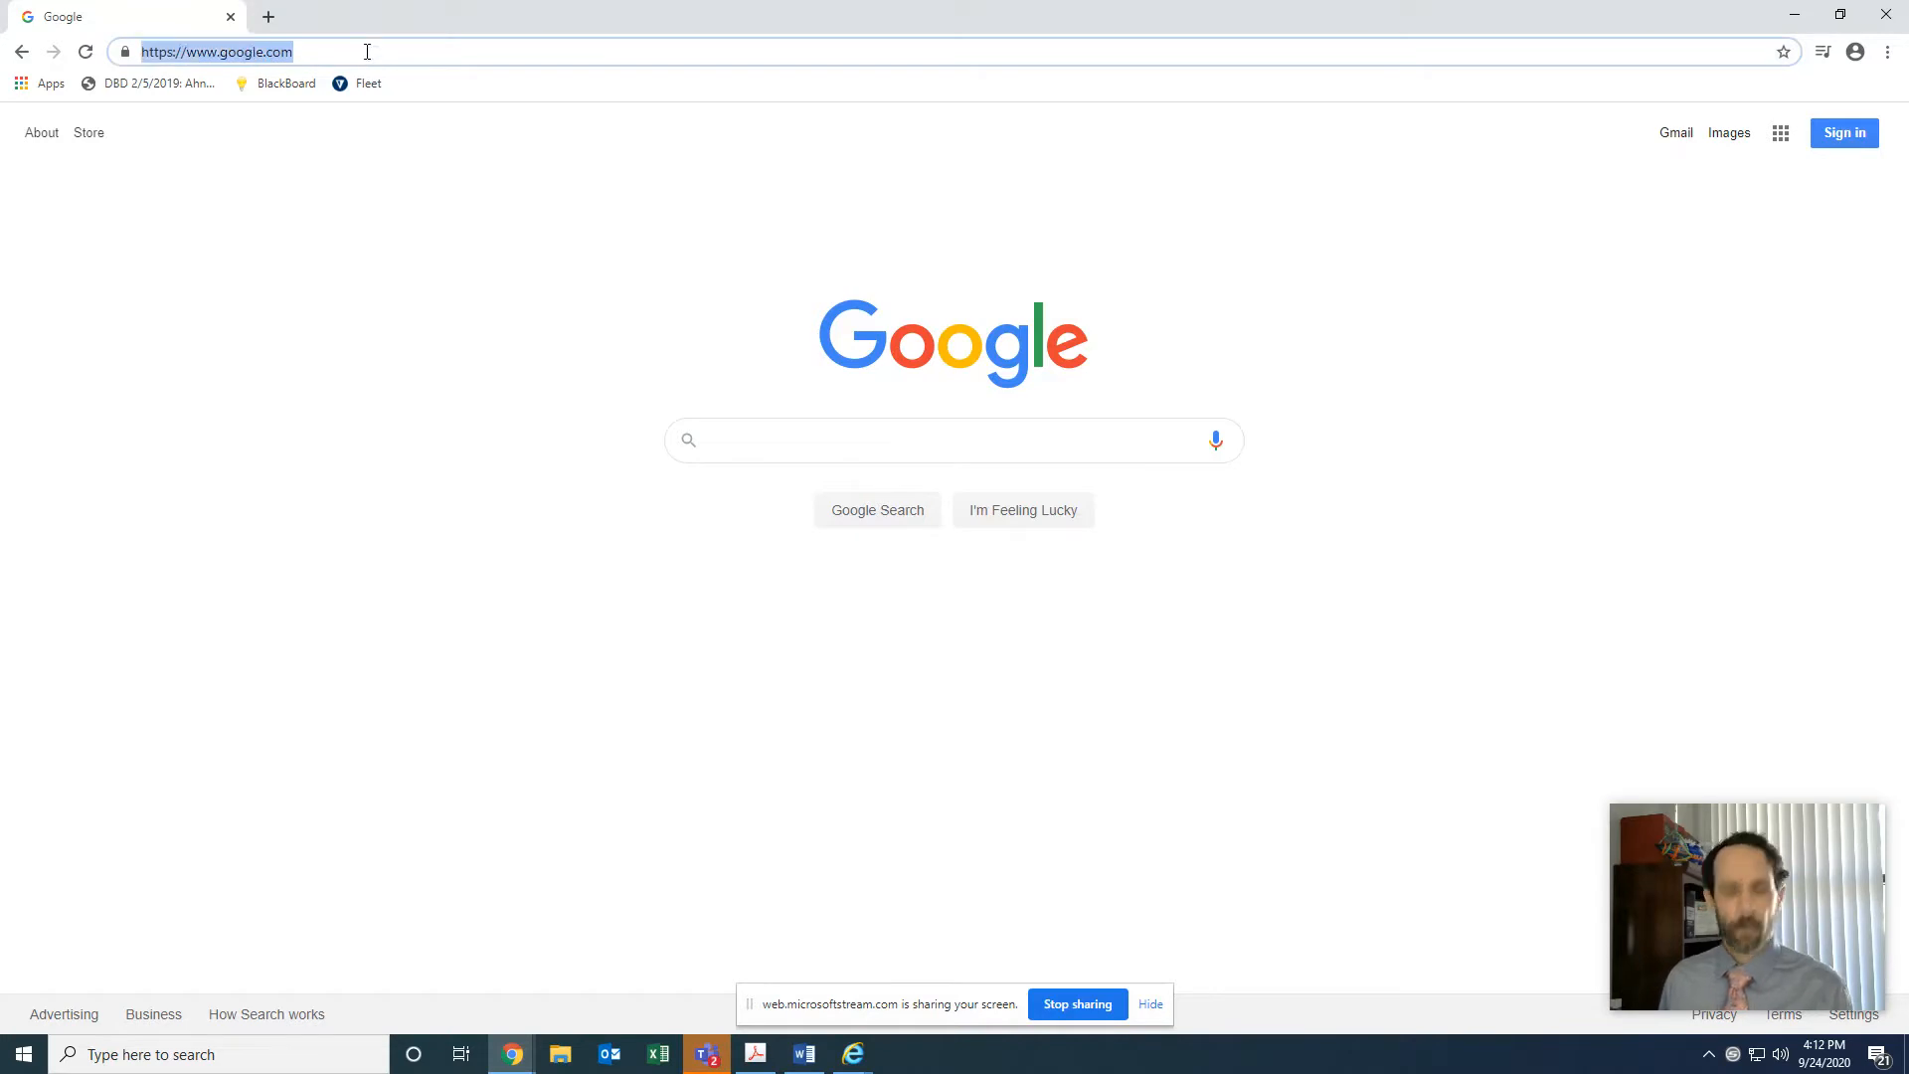
pyautogui.write('bls')
pyautogui.press('Return')
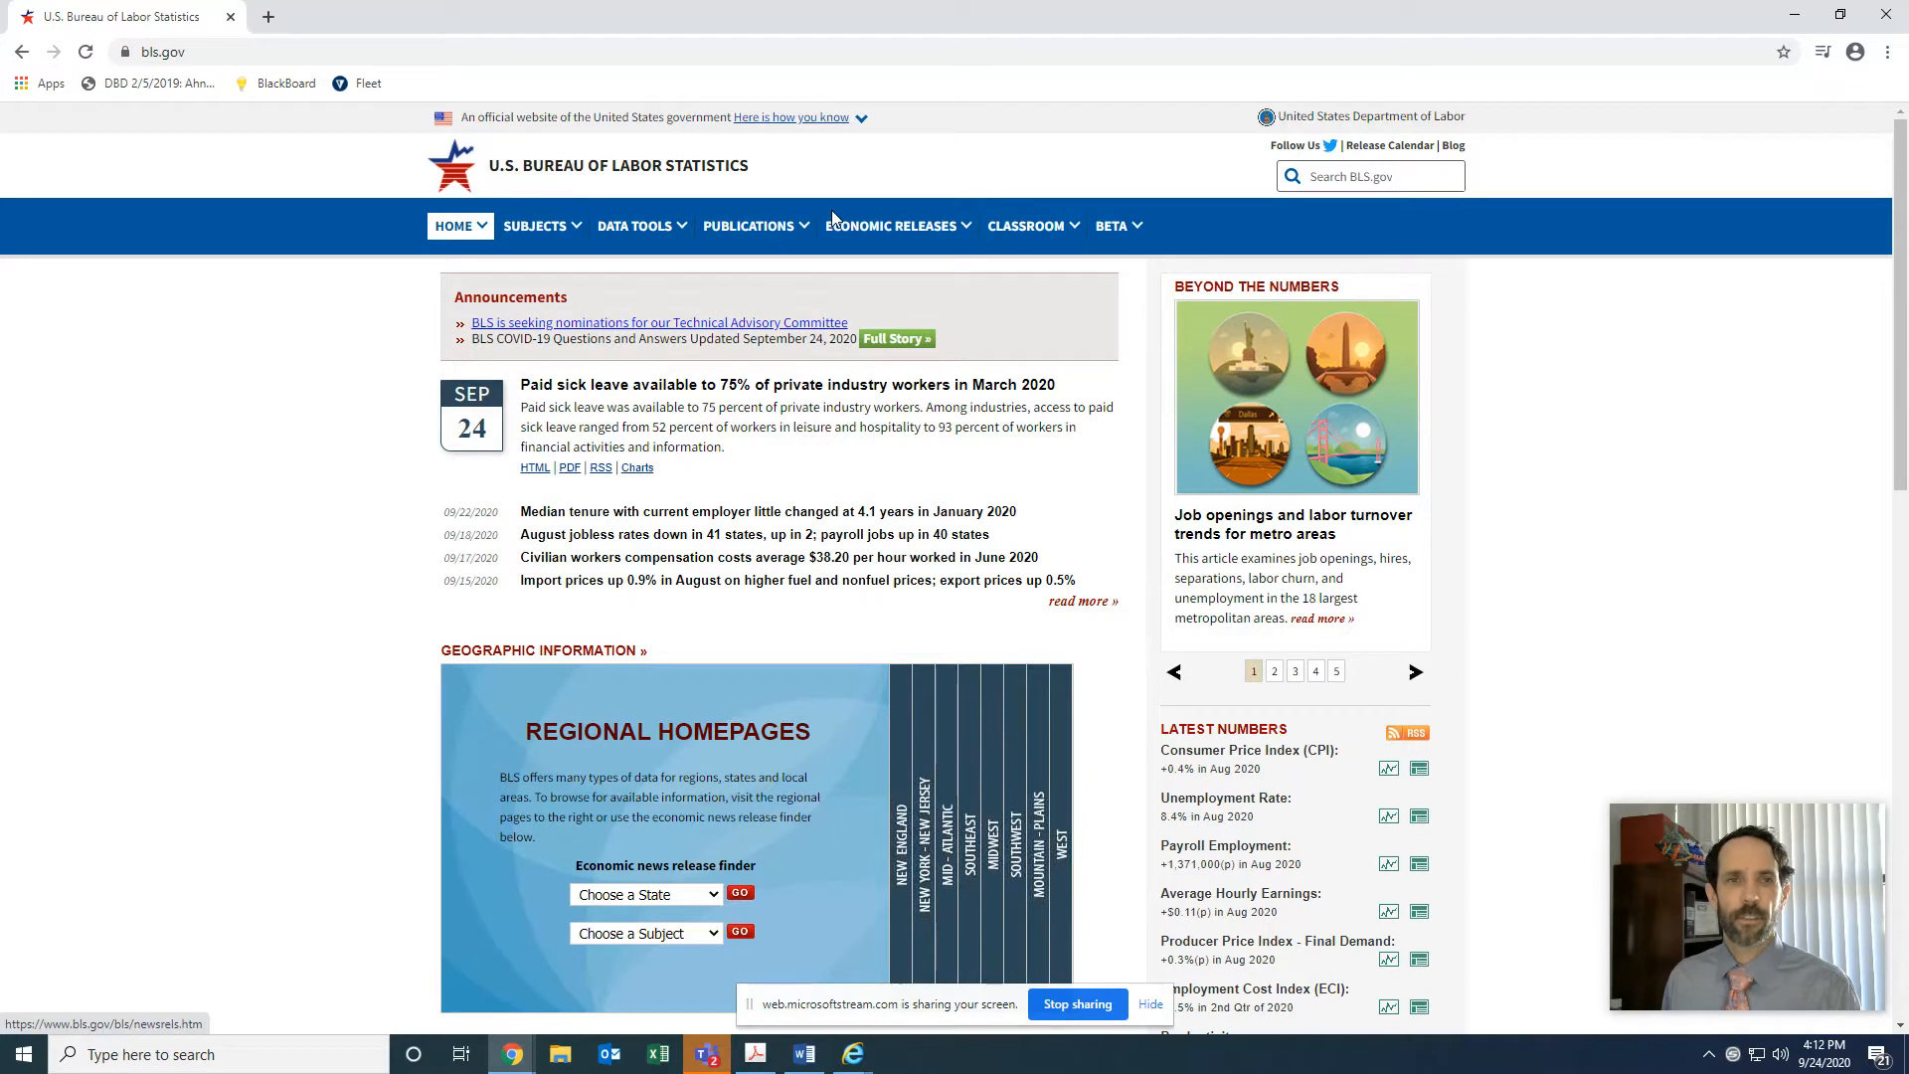
# Step: From the BLS data tools, open the one-screen data search for Employment and Wages from the OES survey under Pay & Benefits
pyautogui.click(668, 231)
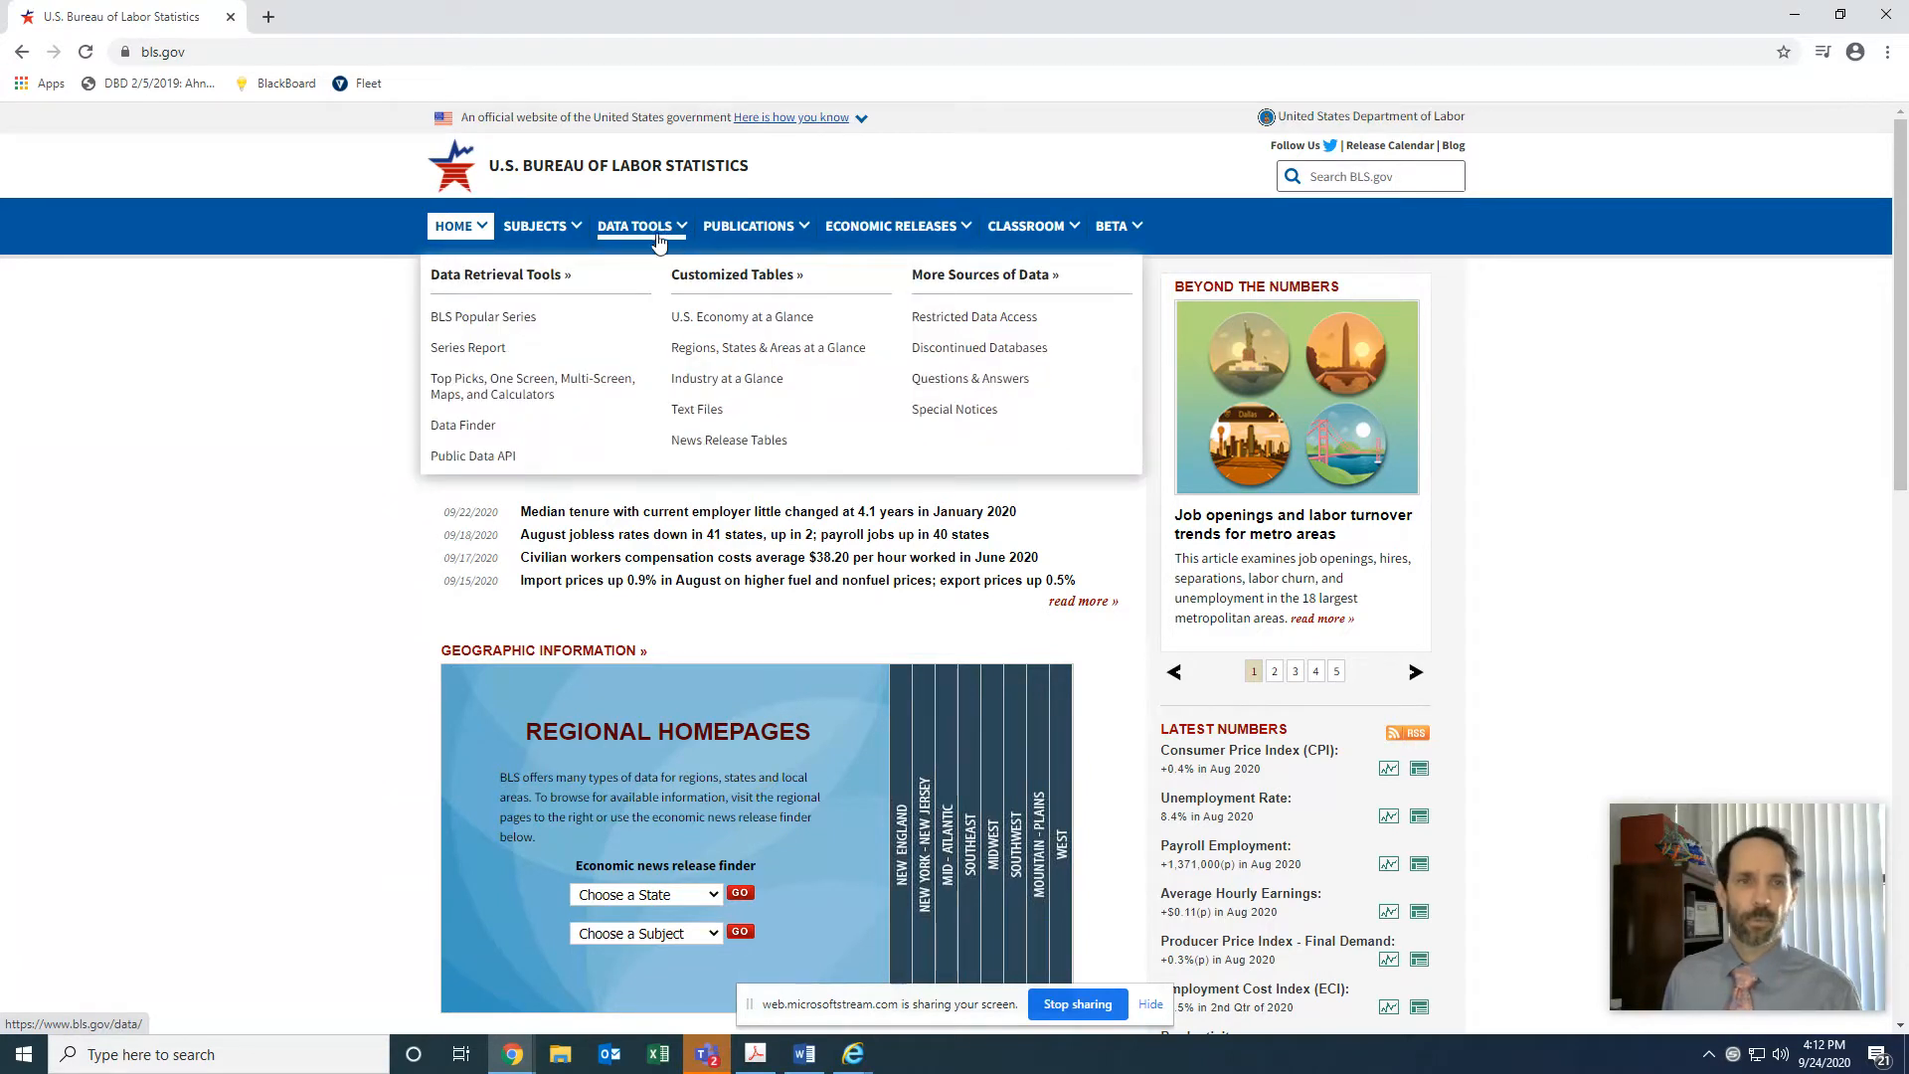
pyautogui.click(494, 394)
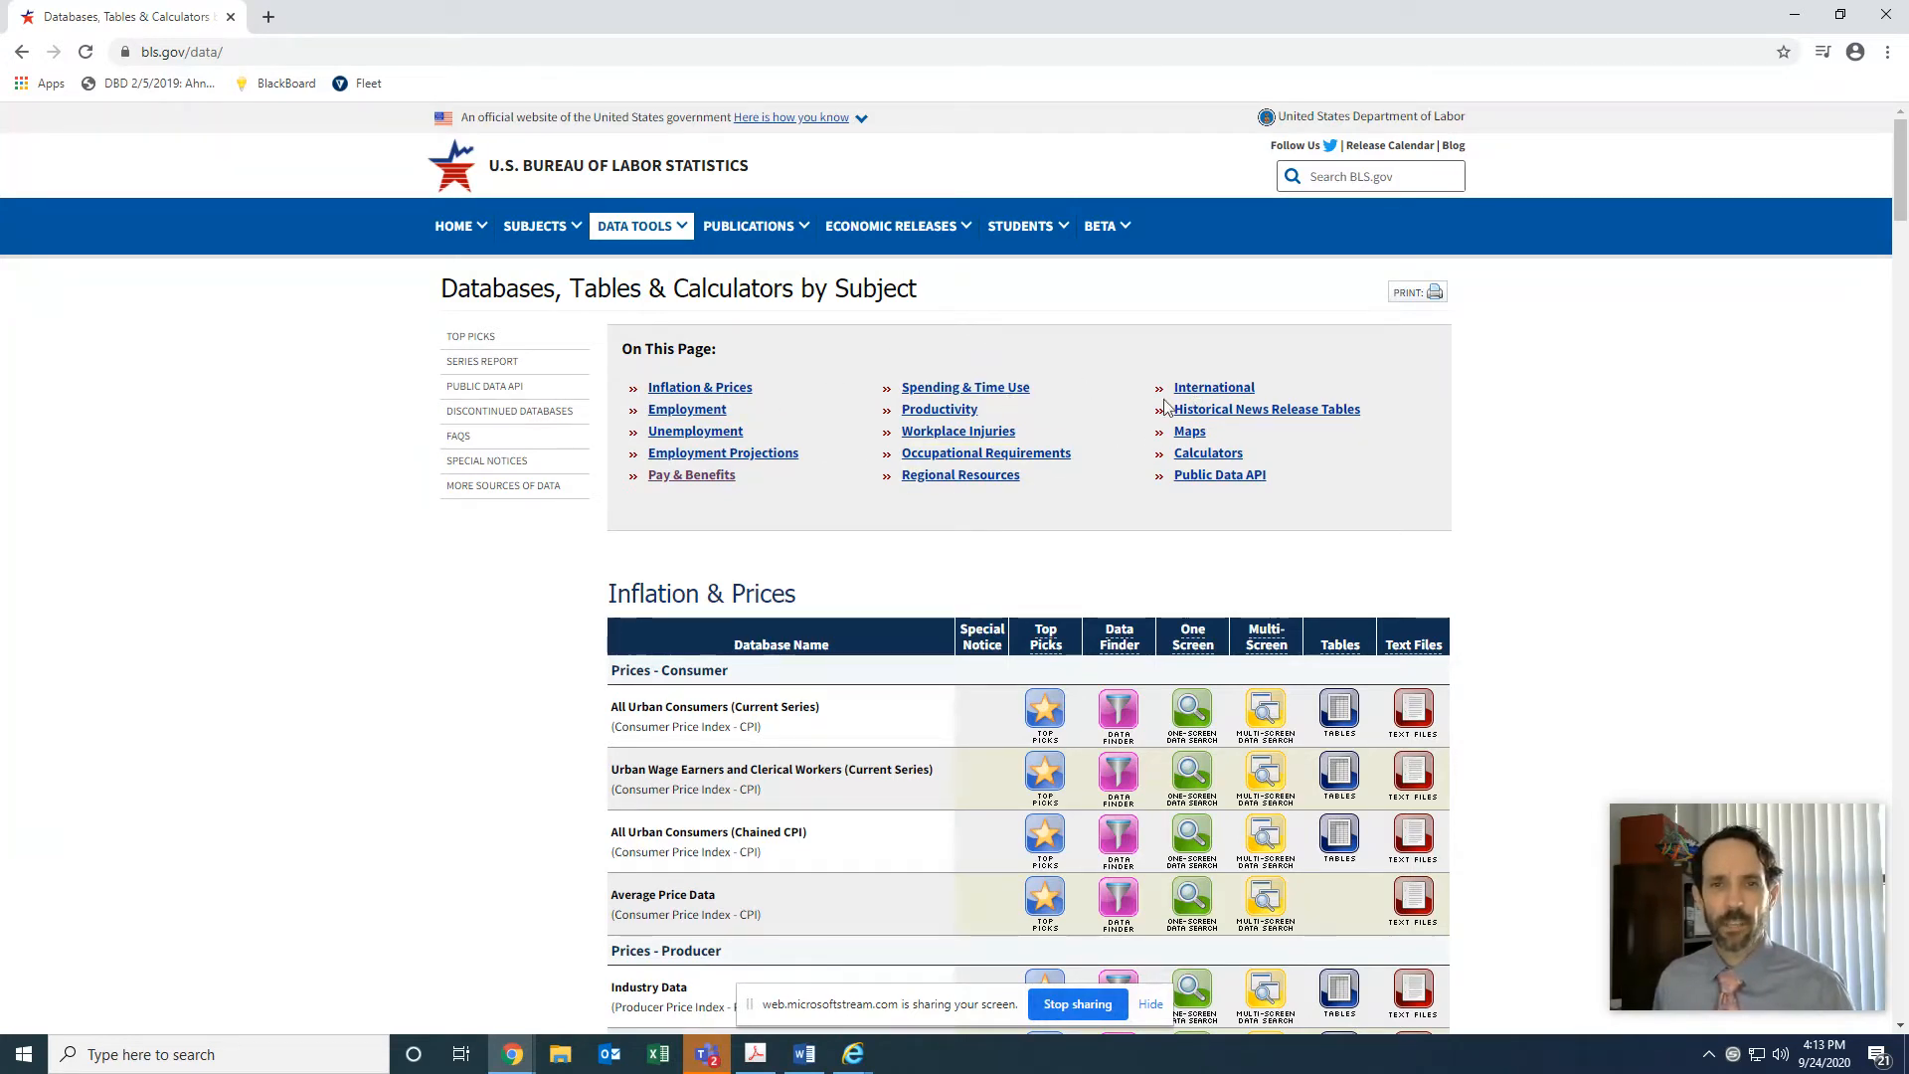
pyautogui.click(703, 483)
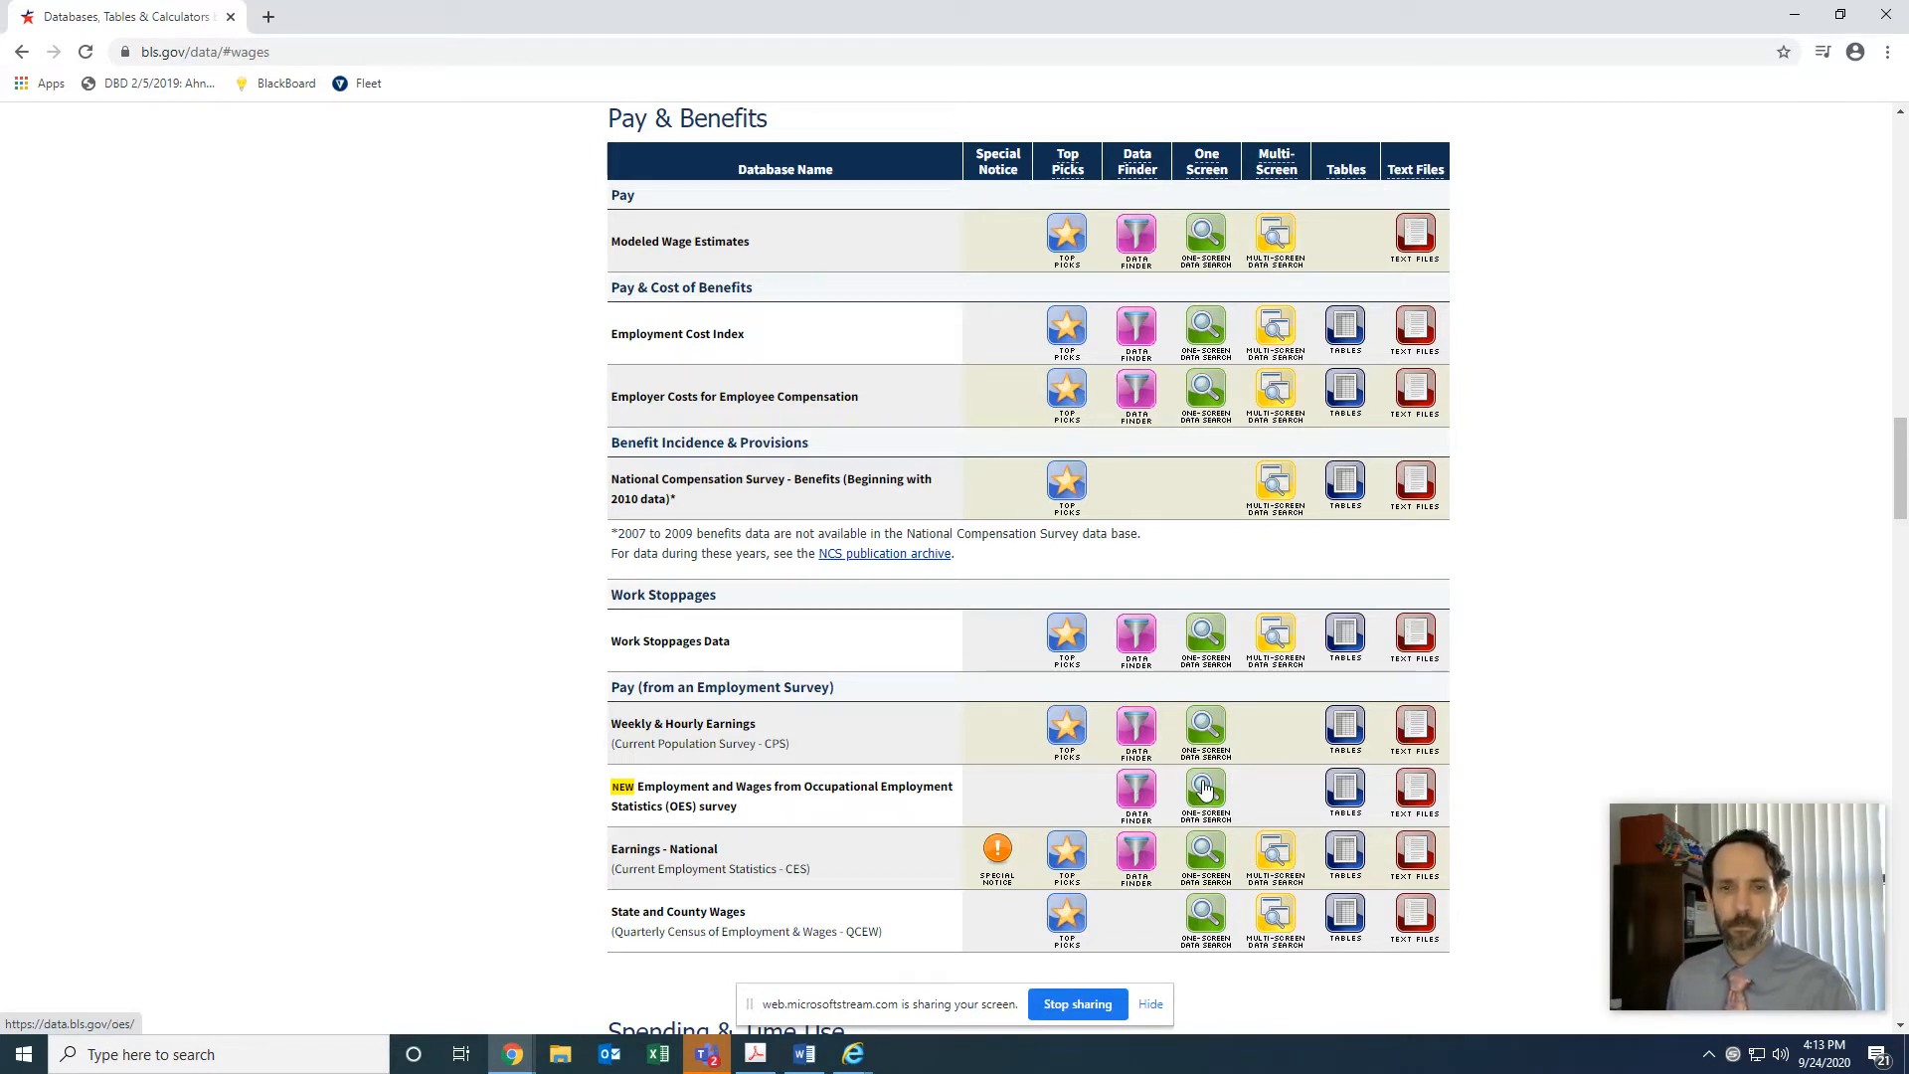
pyautogui.click(1204, 788)
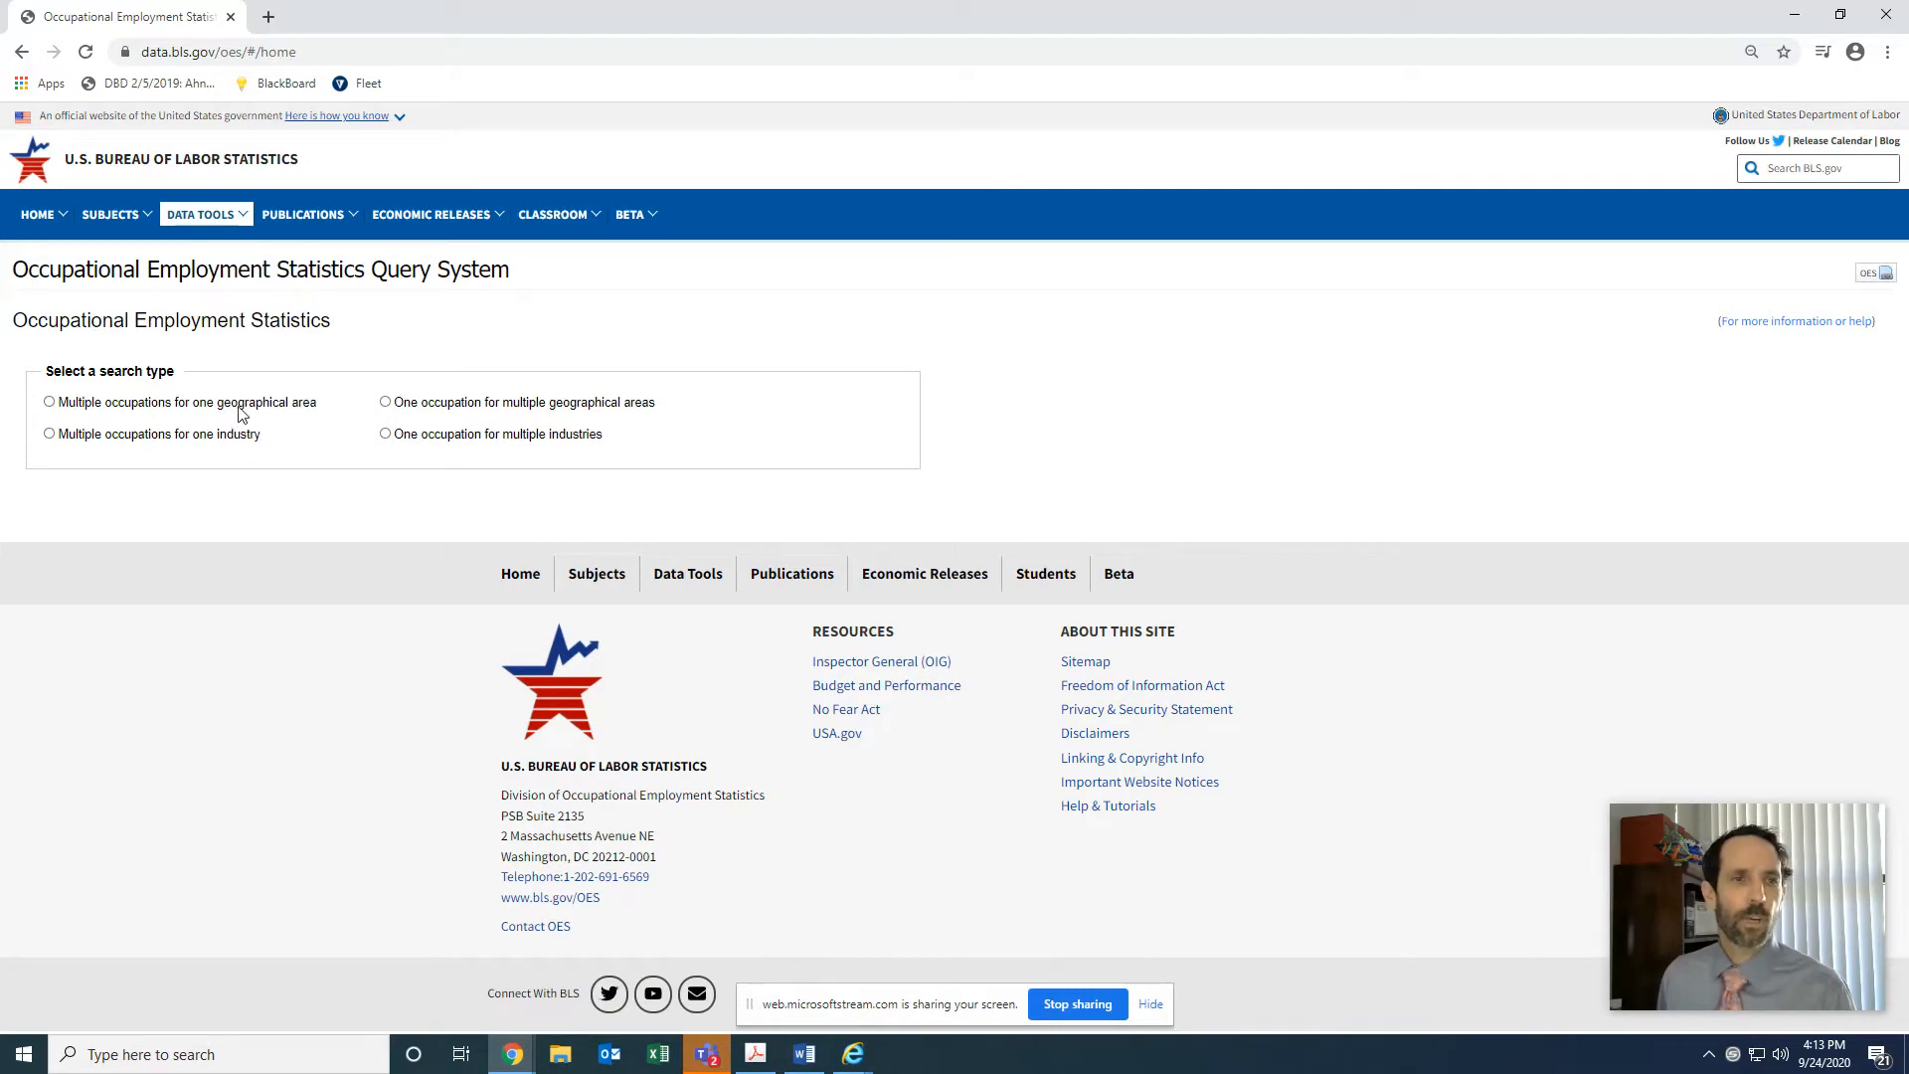
# Step: Set the query to multiple occupations for one geographical area and choose the metropolitan area Sacramento--Roseville--Arden-Arcade, CA
pyautogui.click(49, 402)
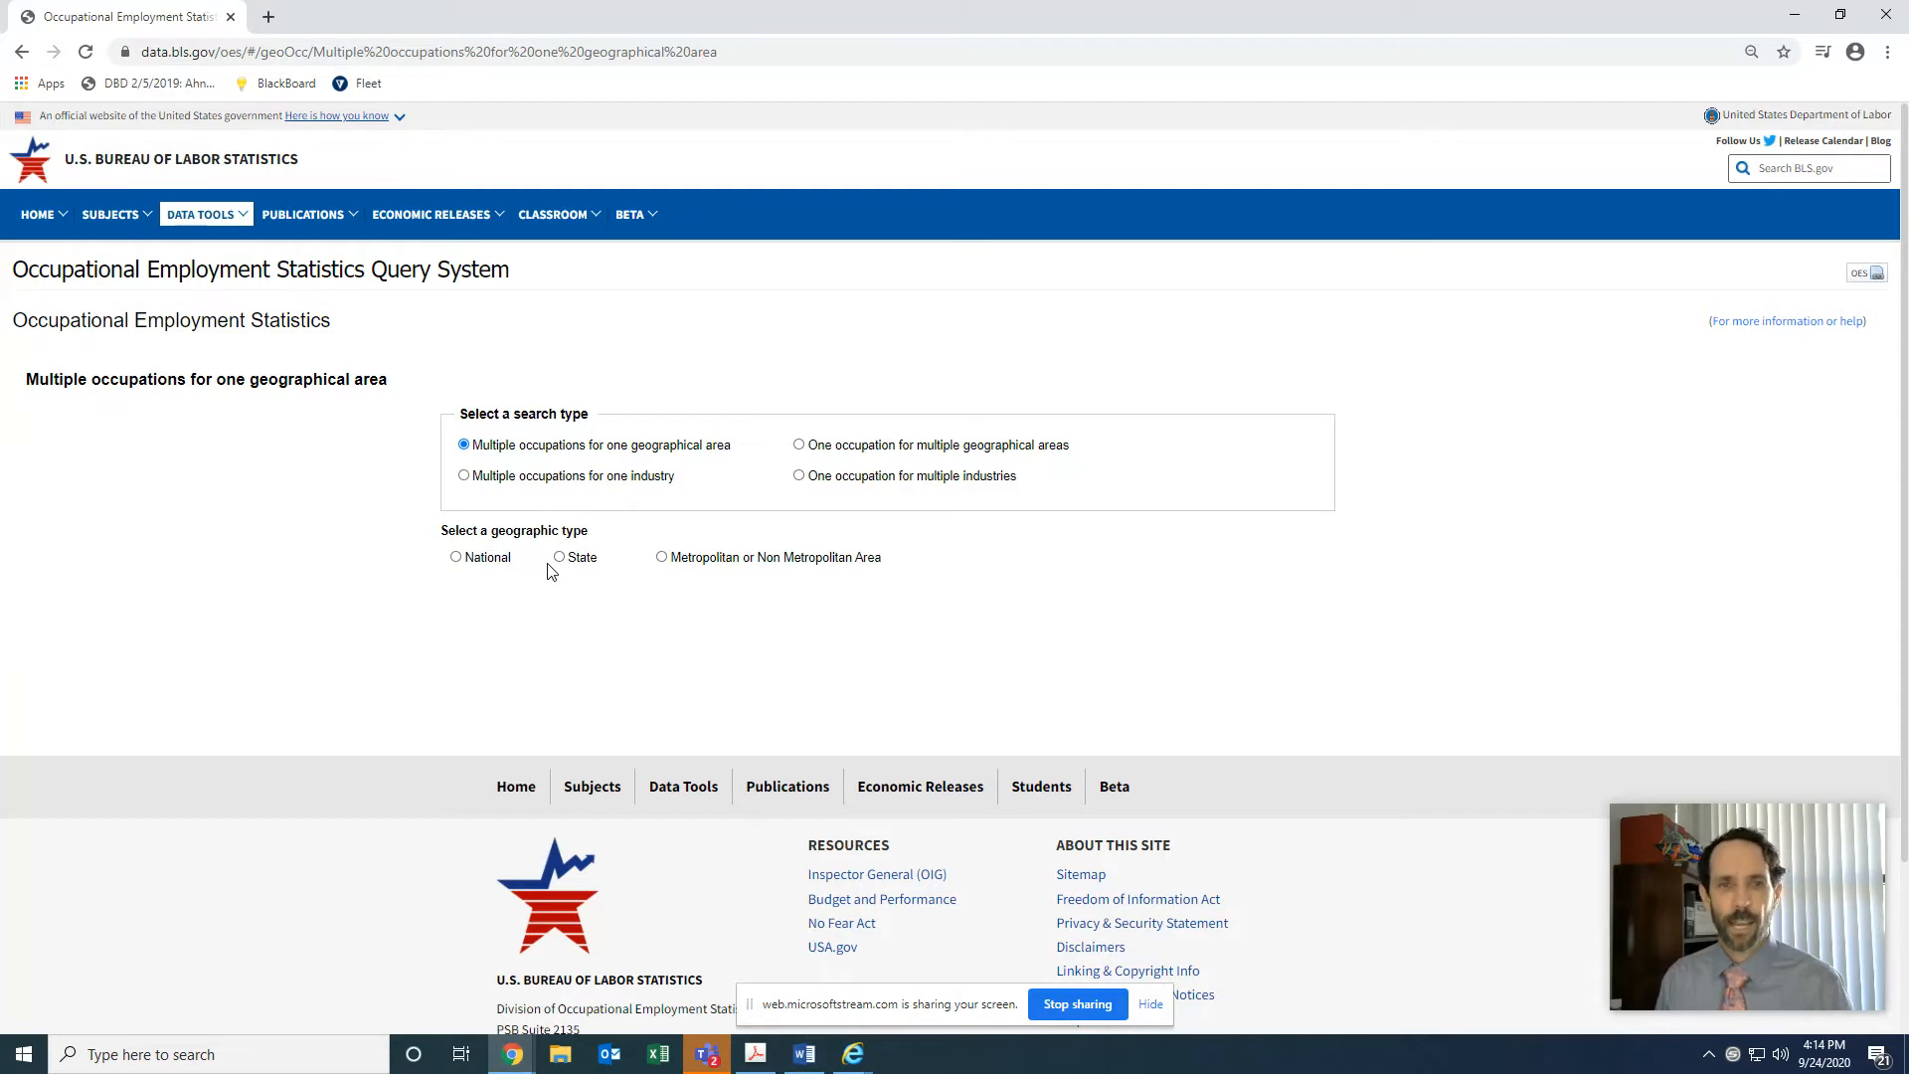
pyautogui.click(662, 558)
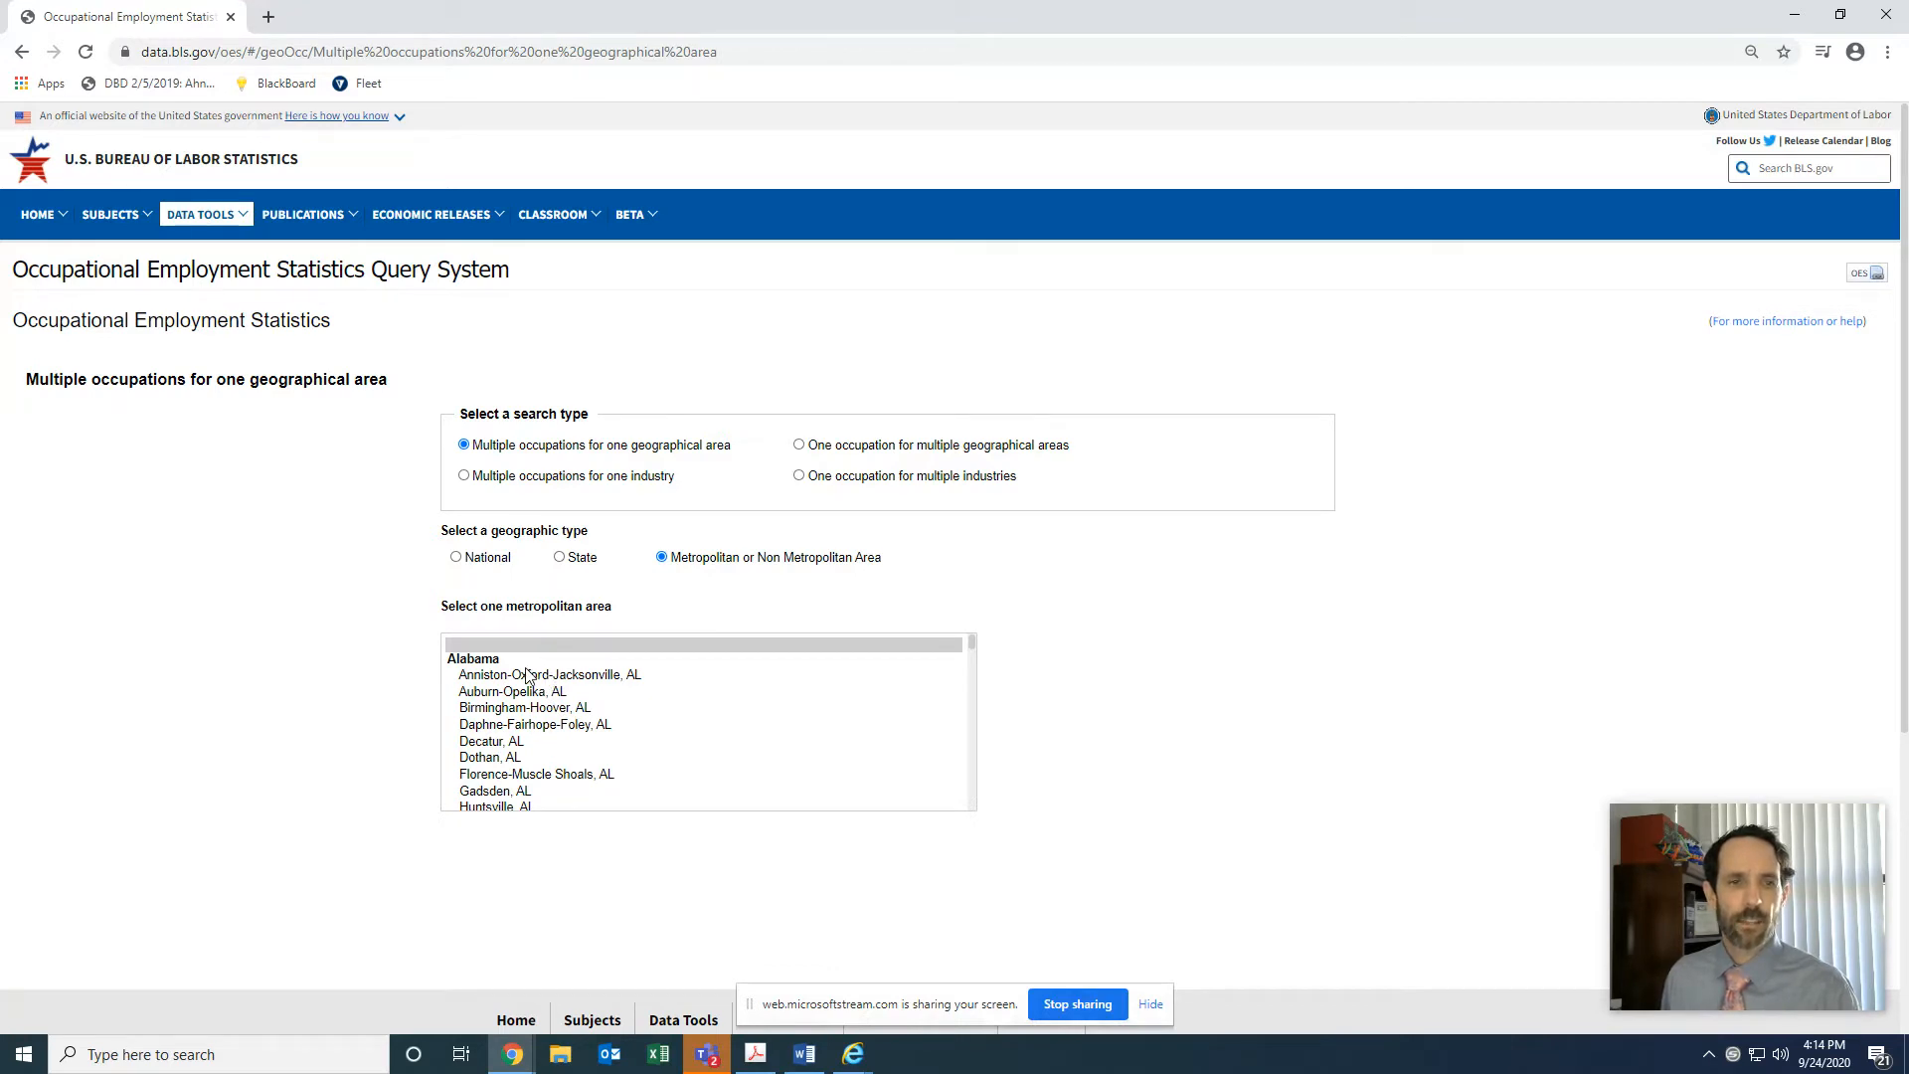
pyautogui.scroll(-6, 527, 676)
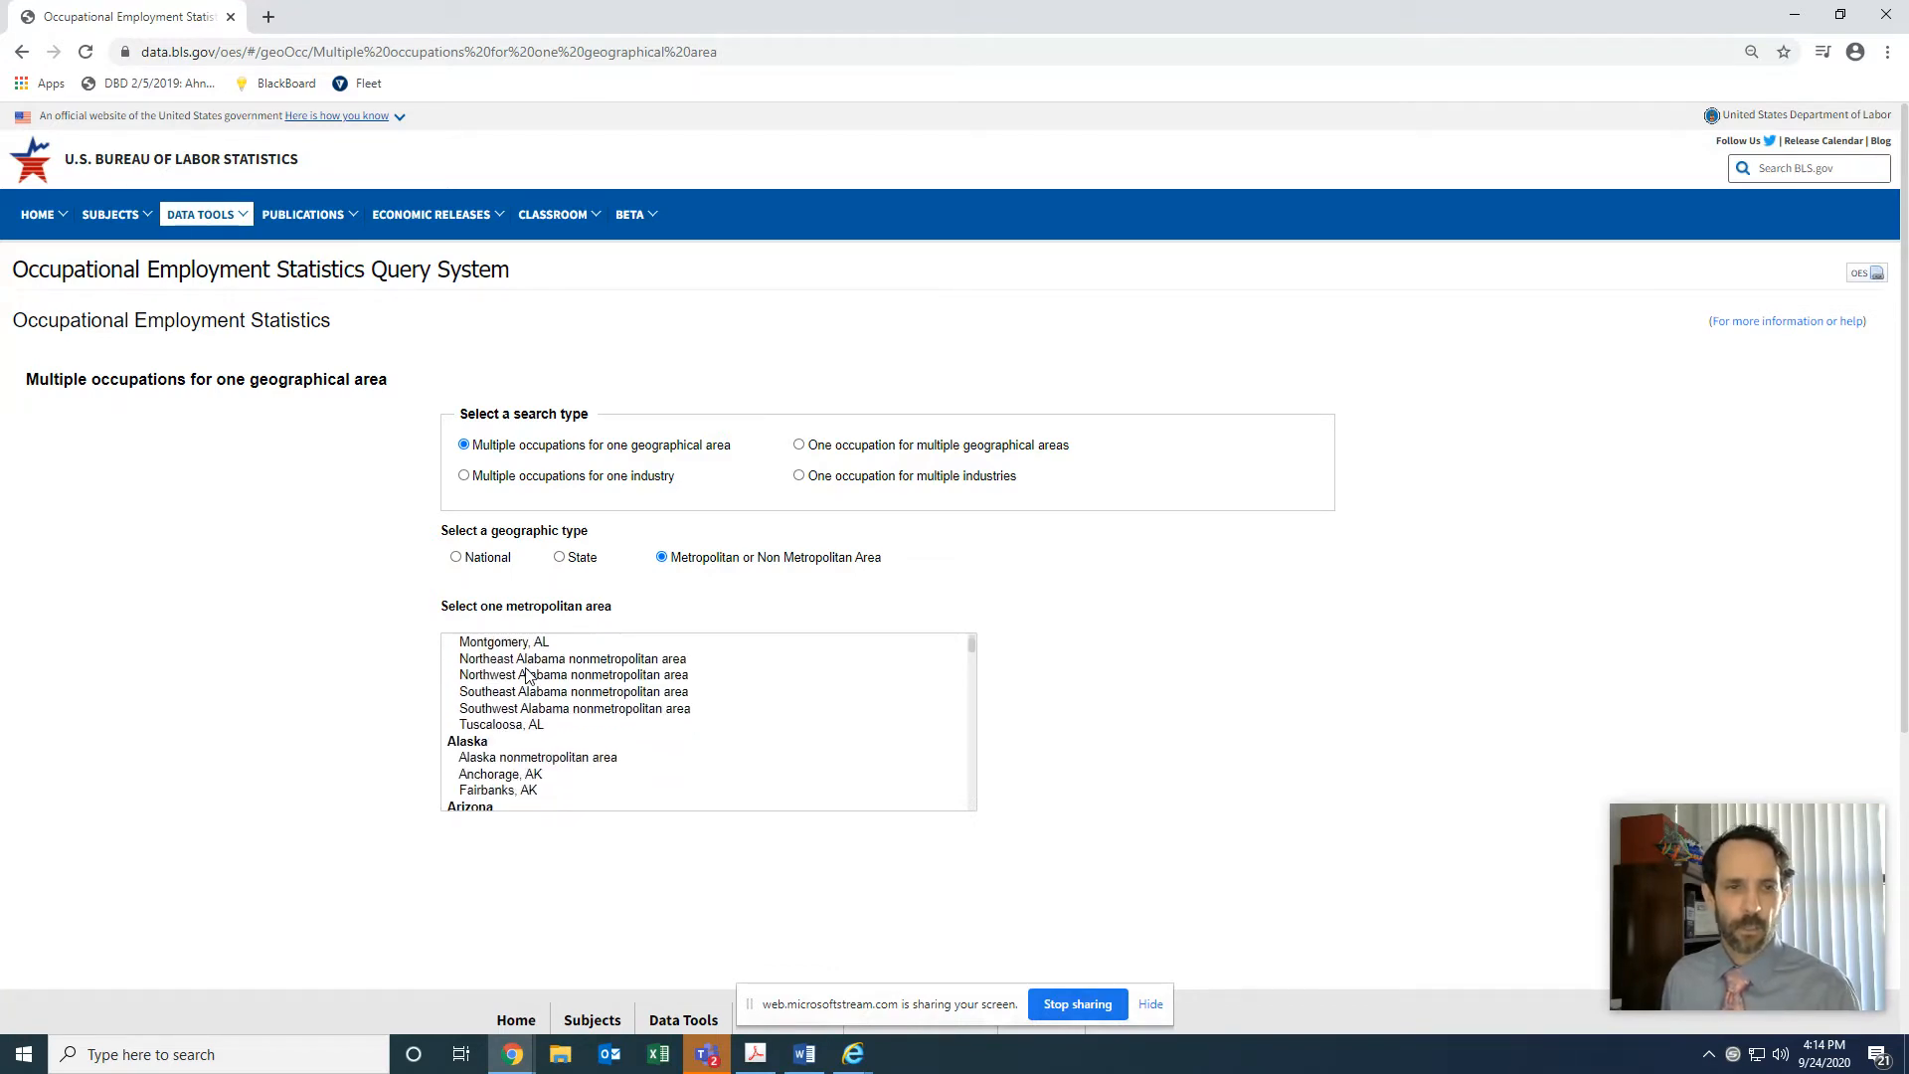
pyautogui.scroll(-1, 527, 676)
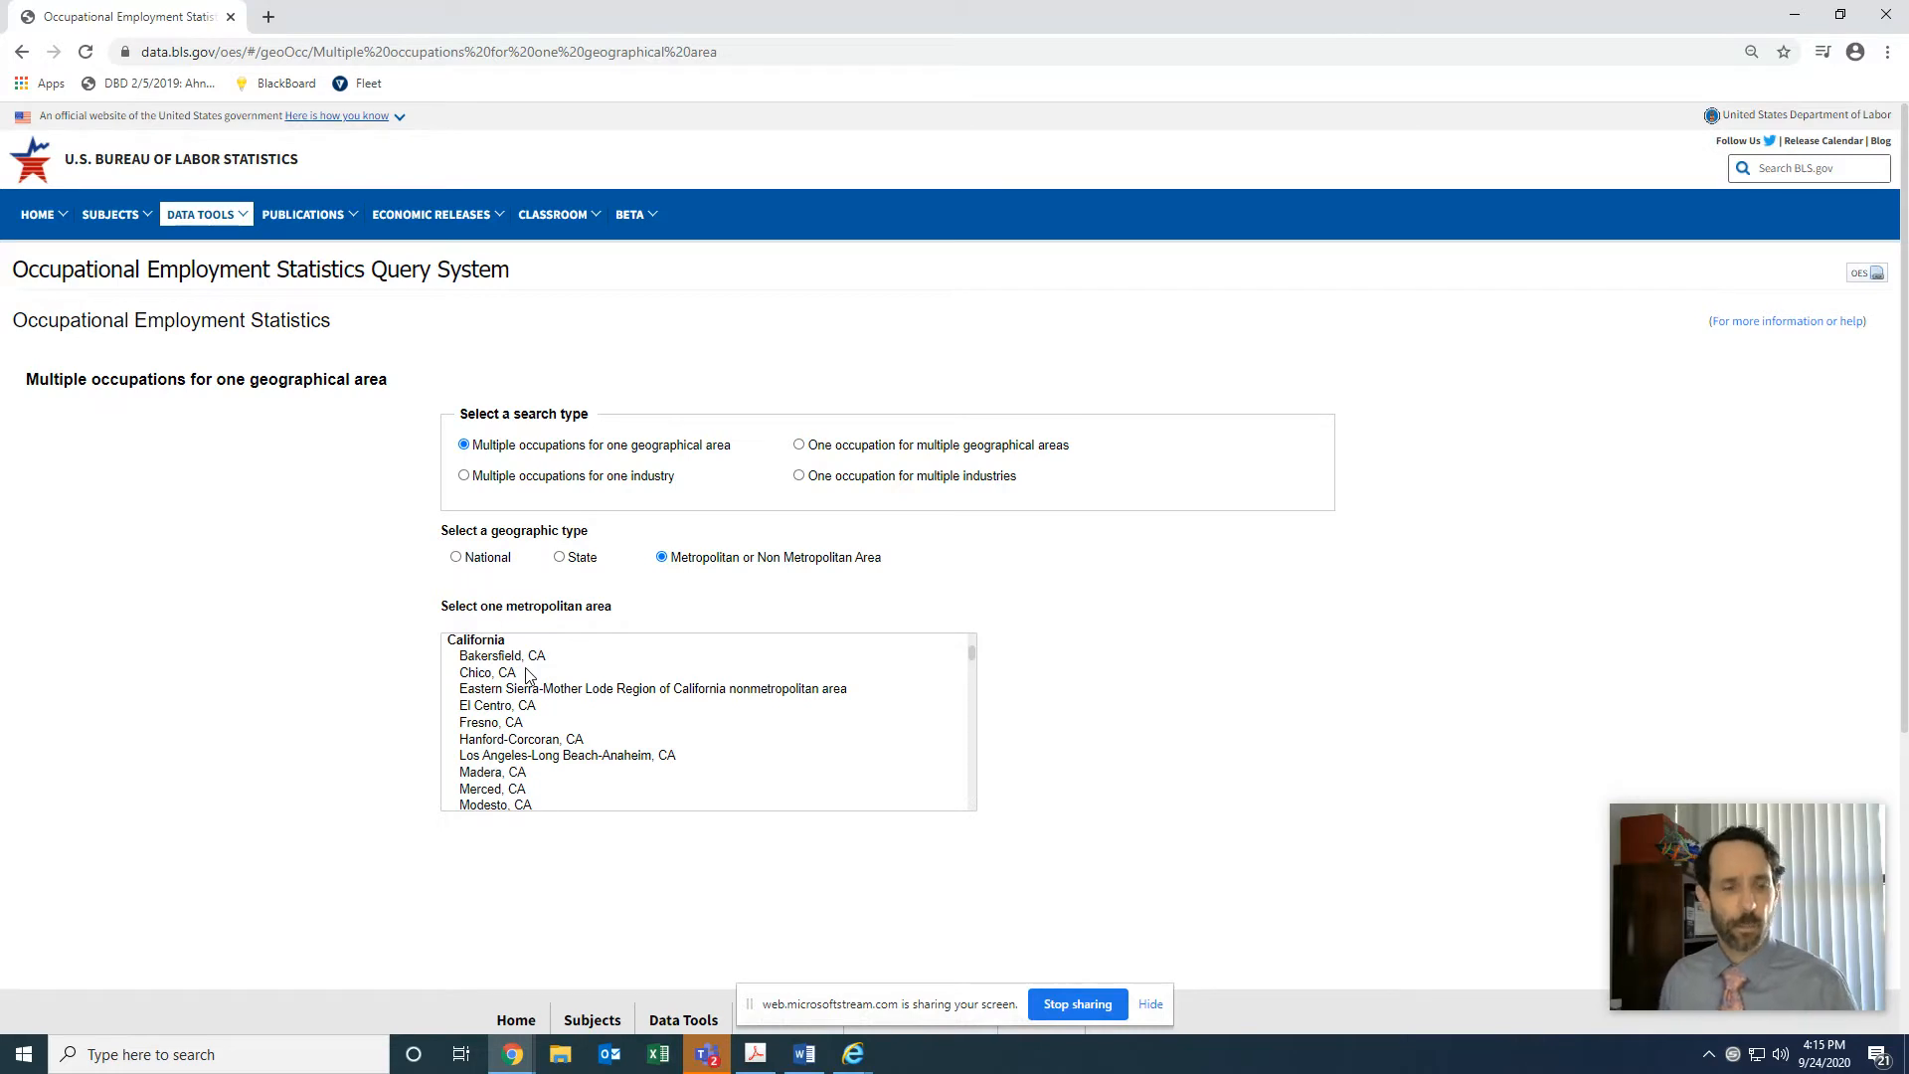
pyautogui.scroll(-2, 528, 676)
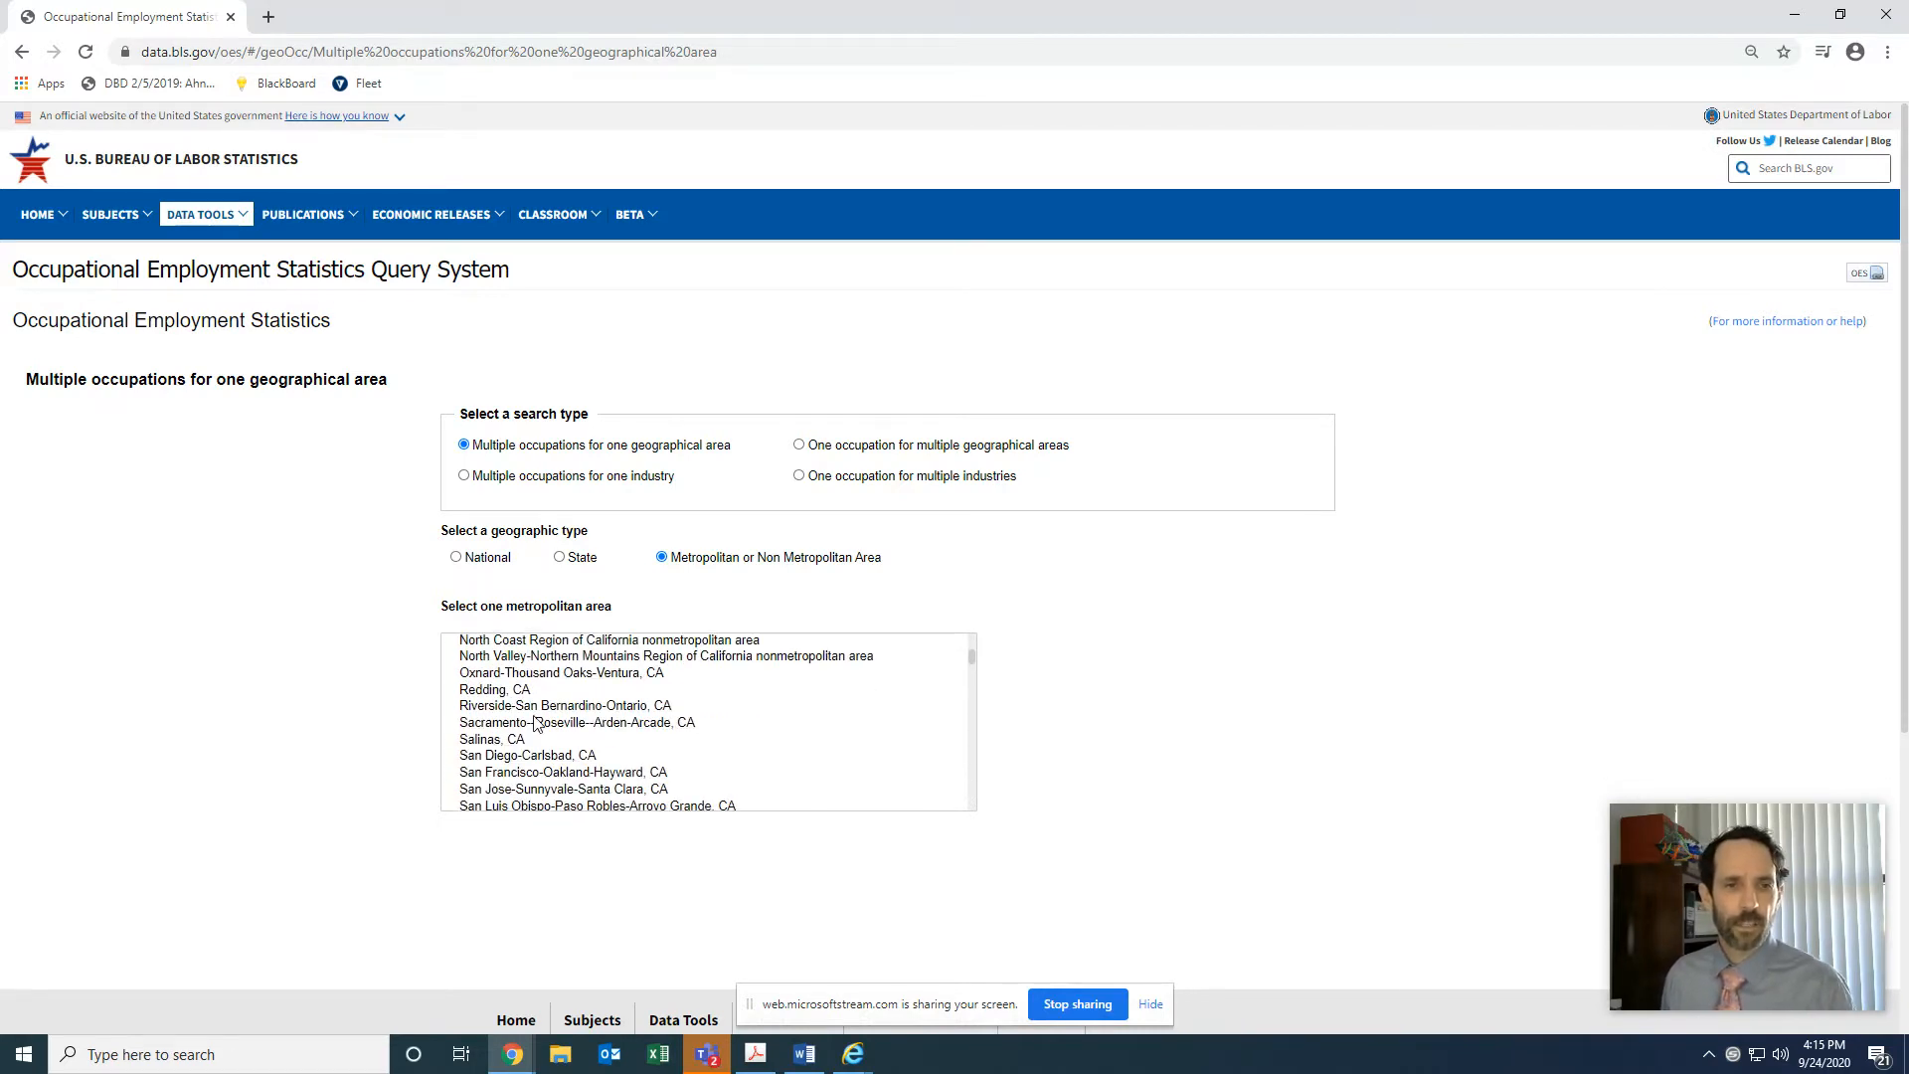
pyautogui.click(537, 723)
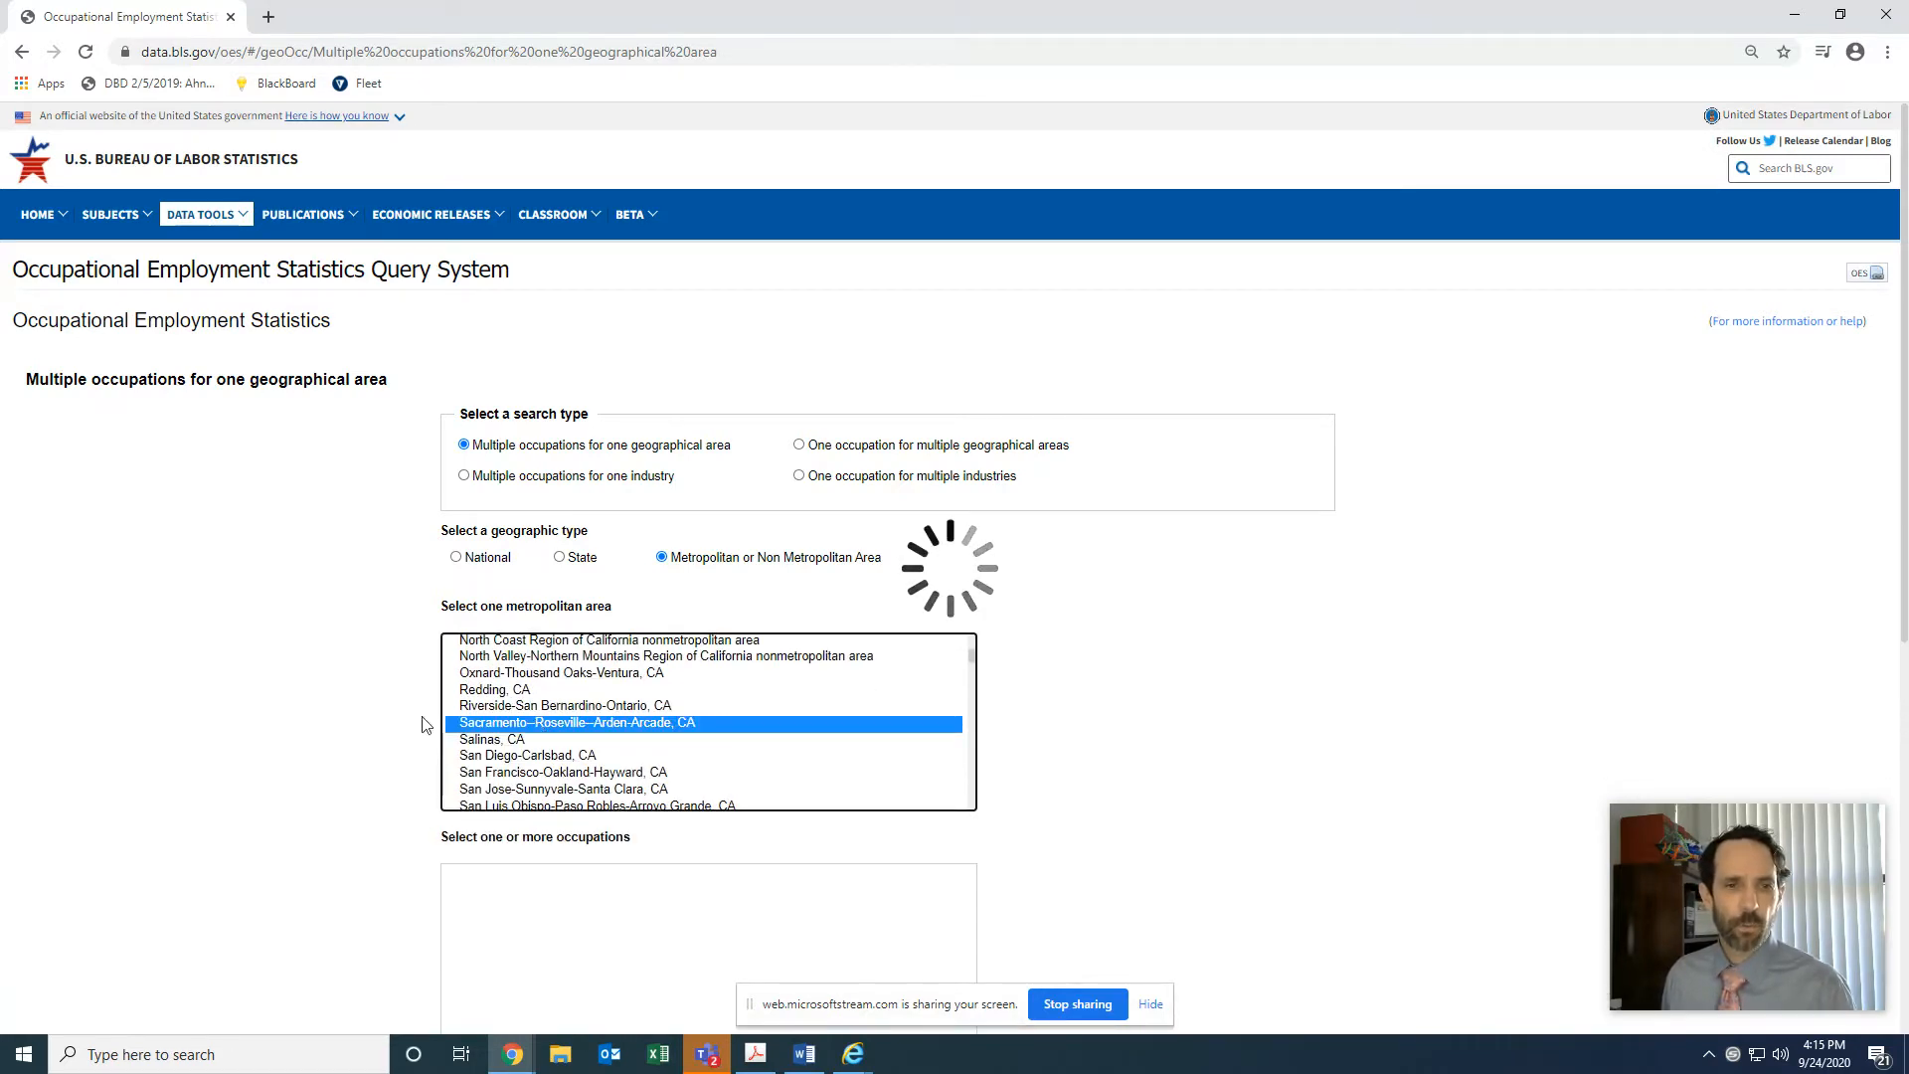
# Step: Collapse the Management, Business and Financial Operations, Computer and Mathematical, and Architecture and Engineering groups in the occupations list
pyautogui.scroll(-4, 277, 683)
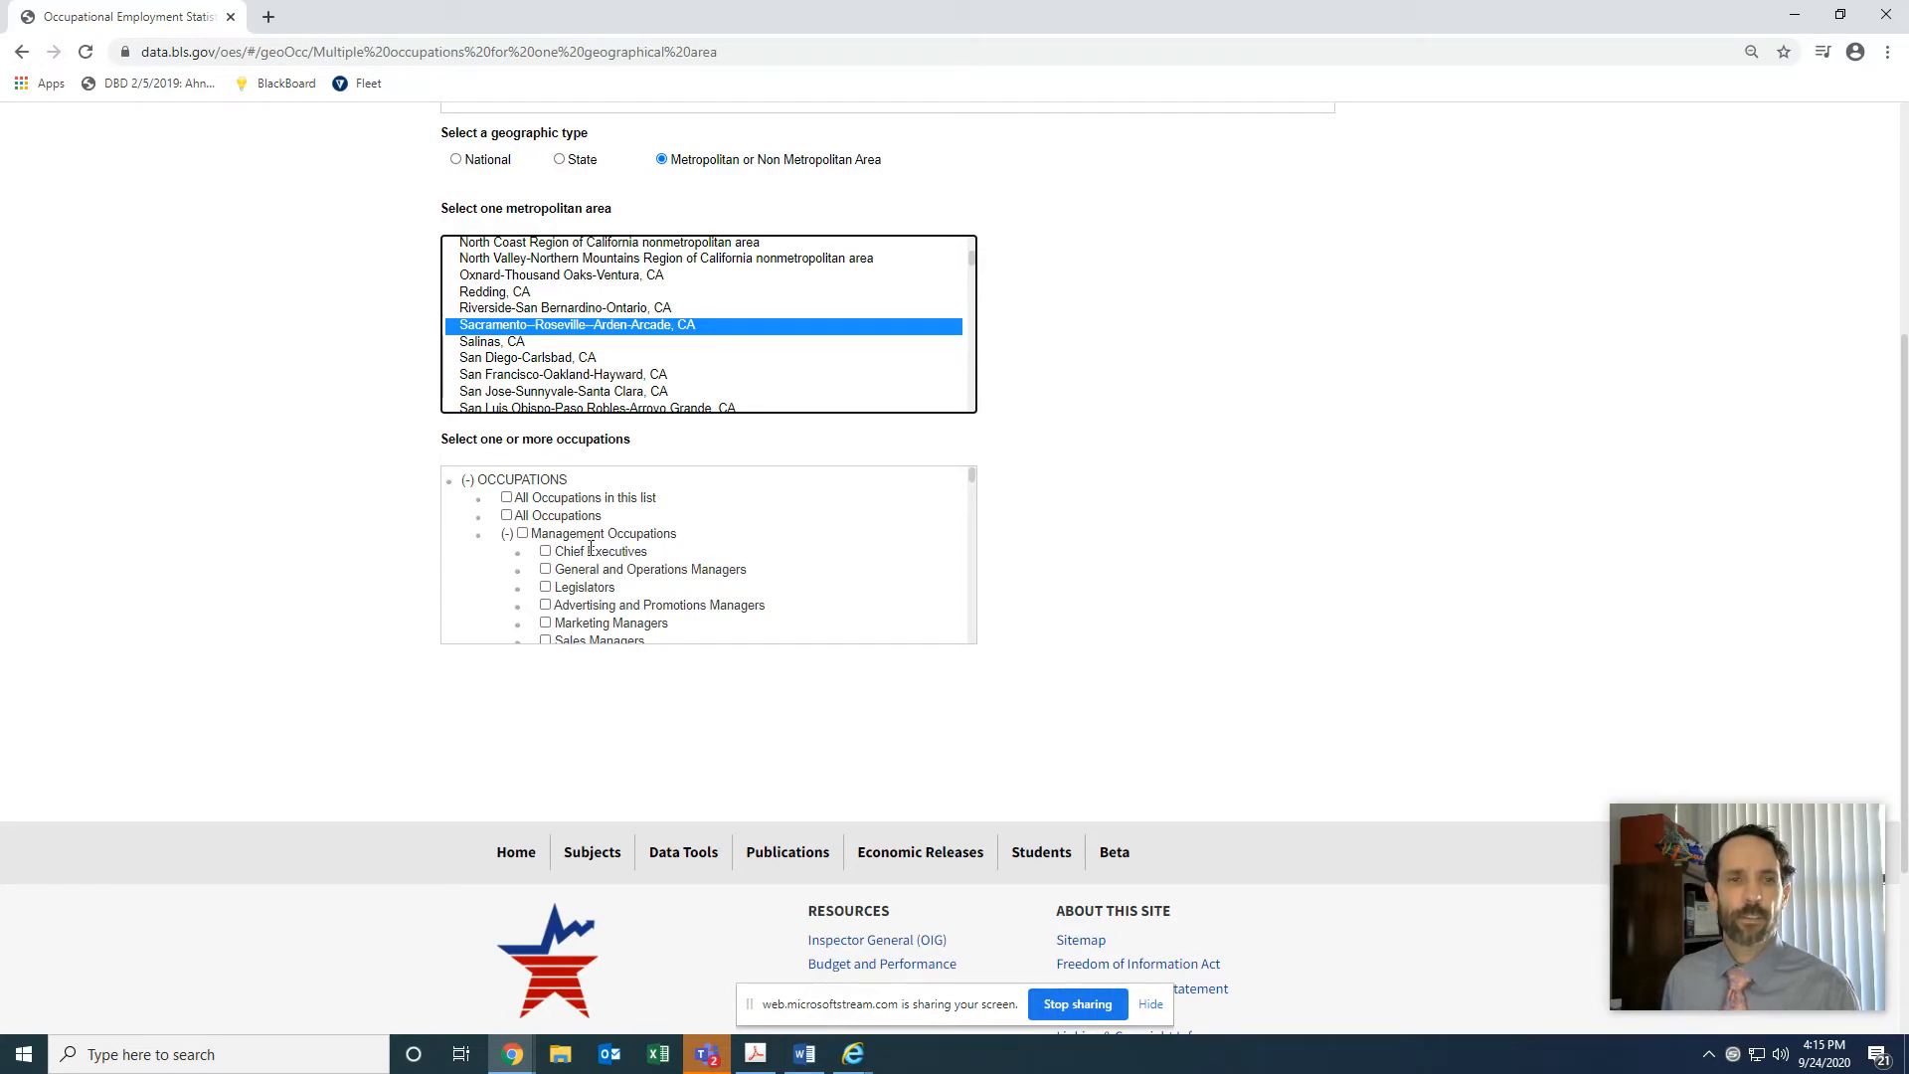
pyautogui.scroll(-8, 528, 548)
pyautogui.scroll(-3, 528, 547)
pyautogui.scroll(2, 528, 548)
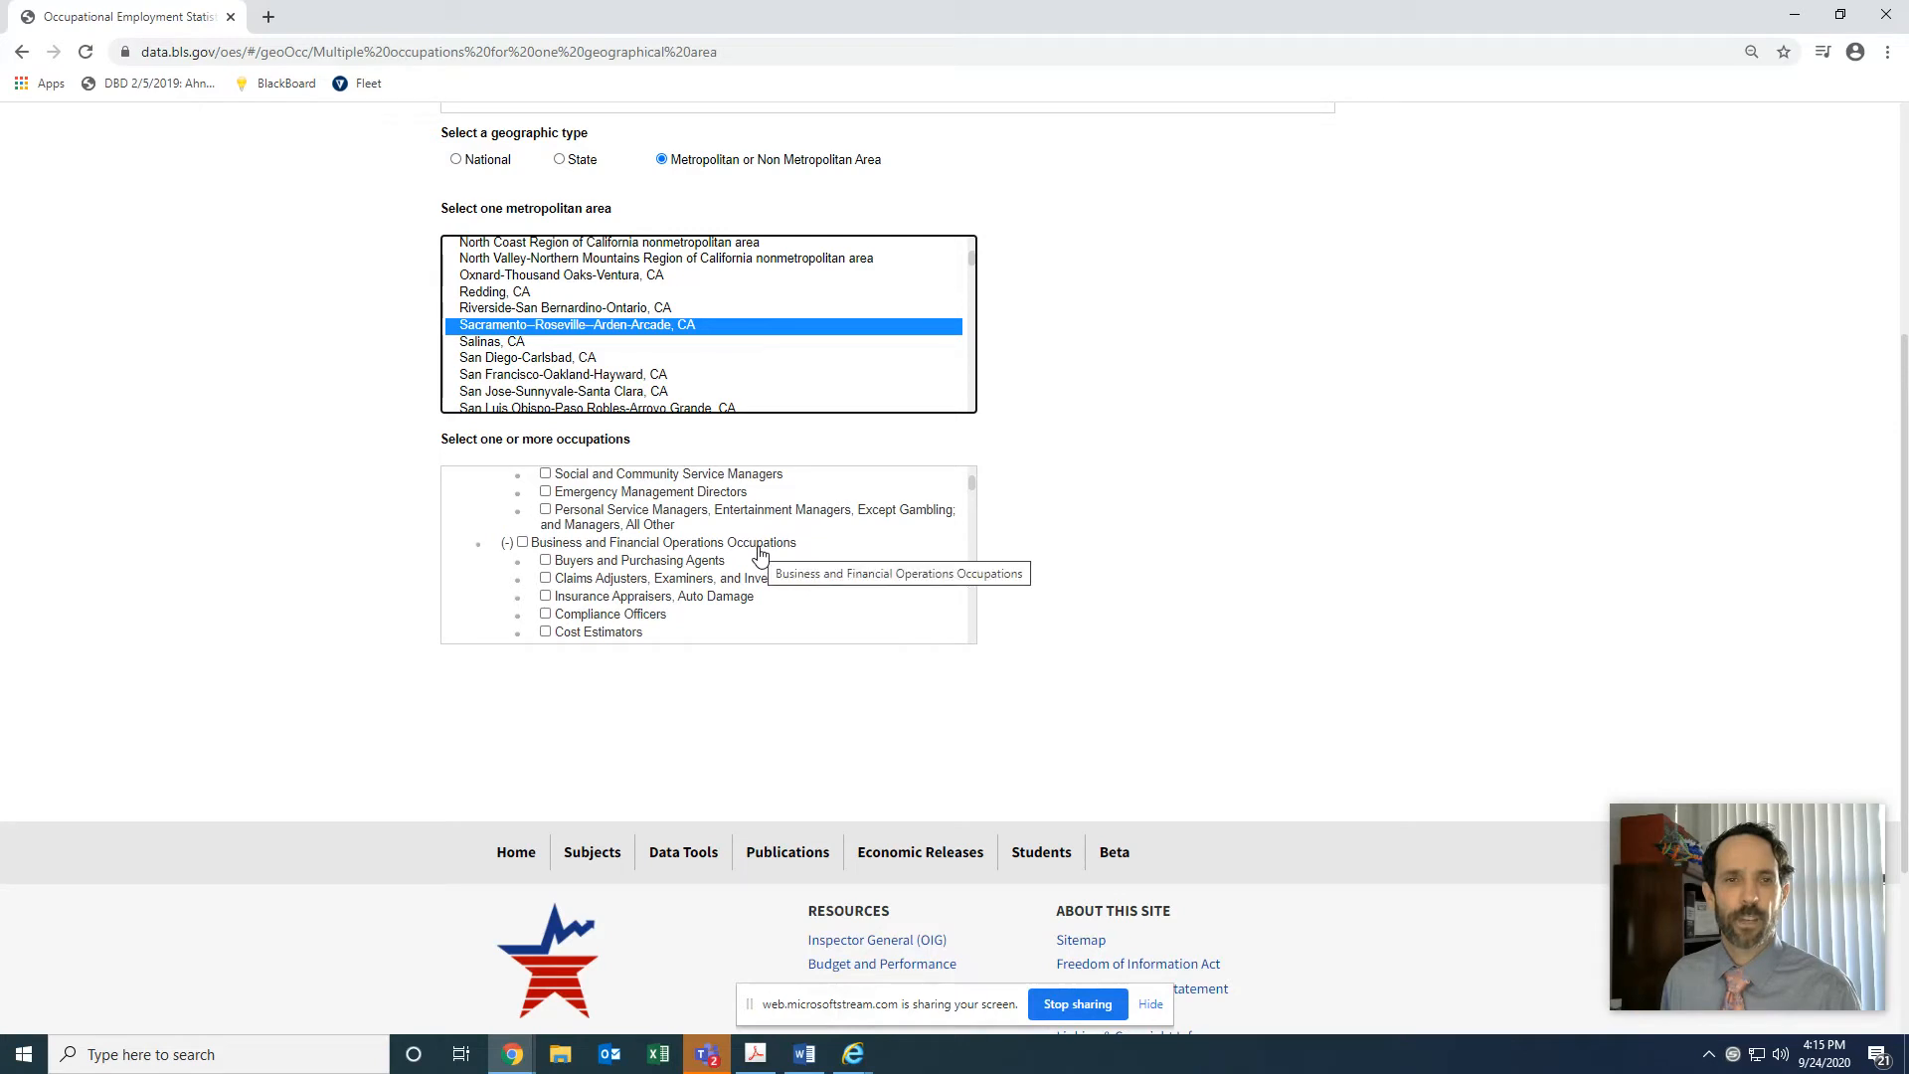
pyautogui.scroll(-1, 760, 553)
pyautogui.scroll(4, 759, 554)
pyautogui.scroll(5, 759, 553)
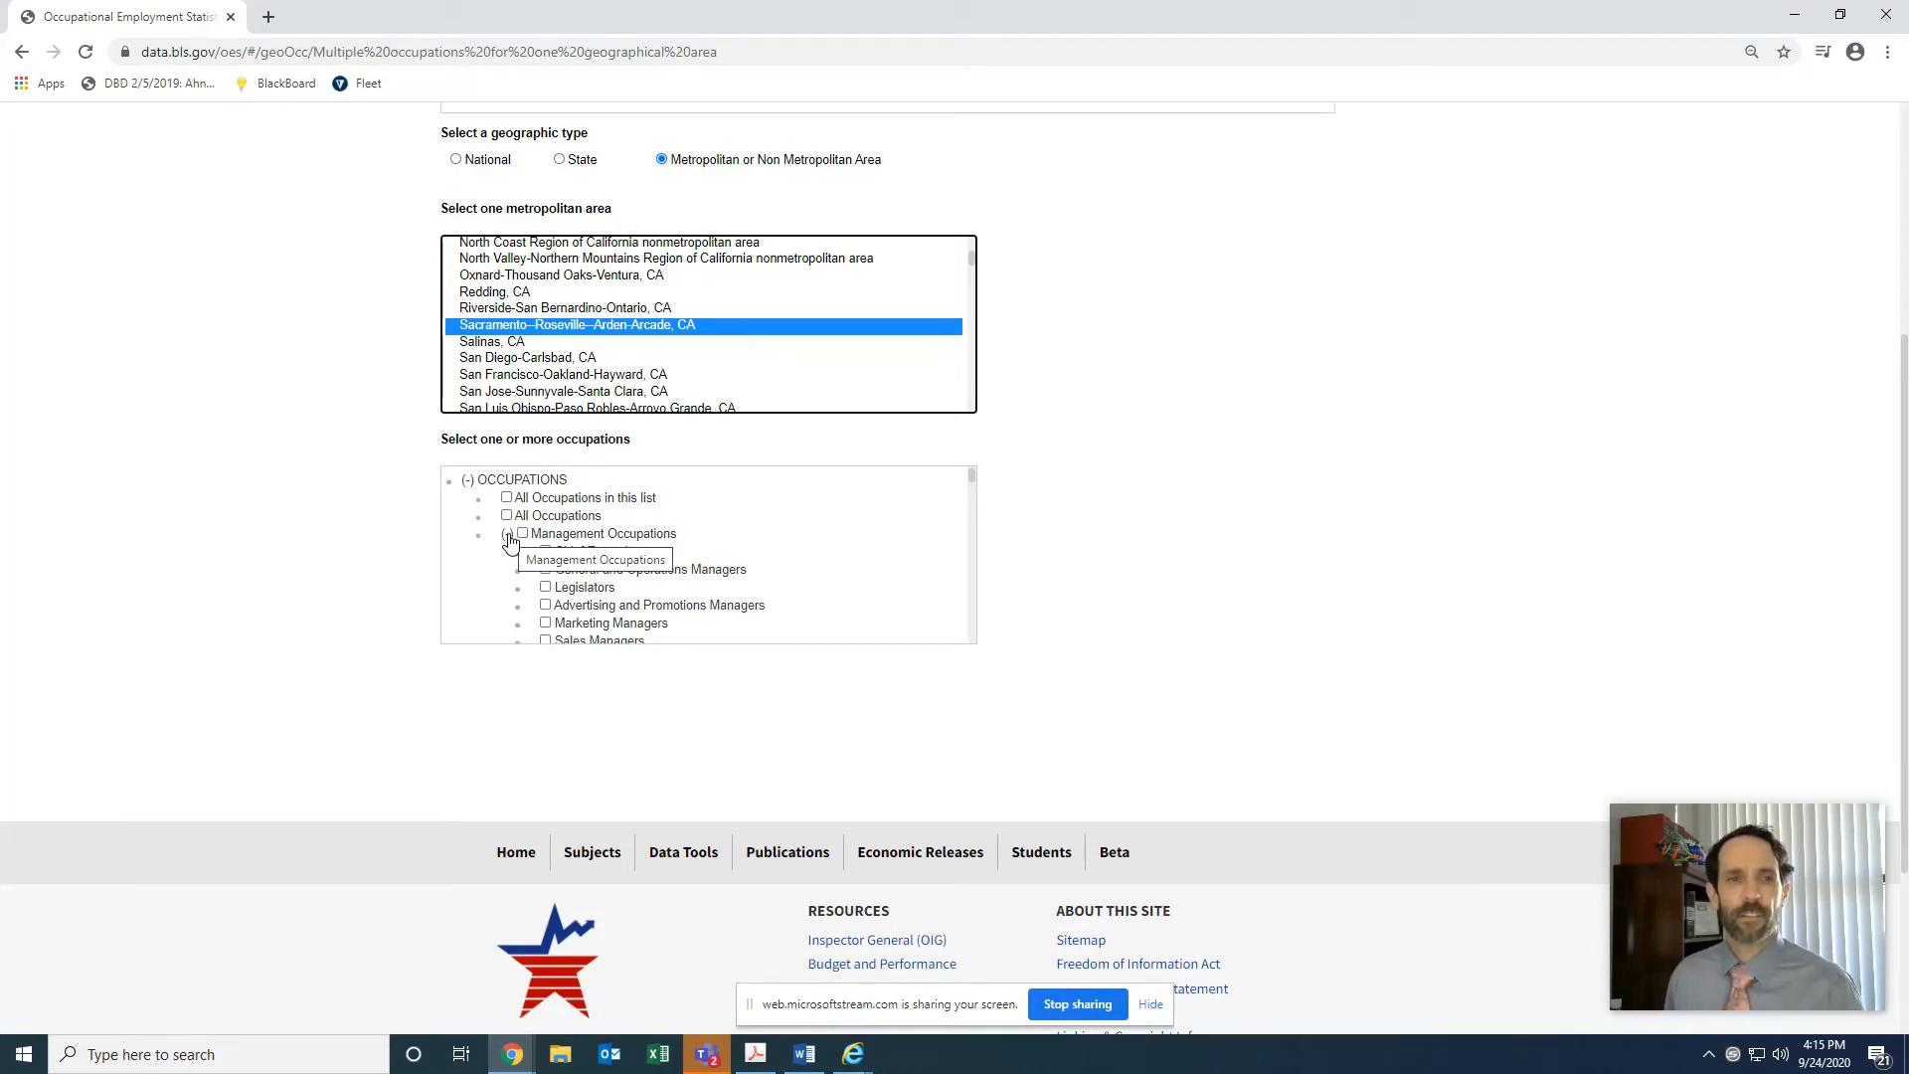
pyautogui.click(508, 536)
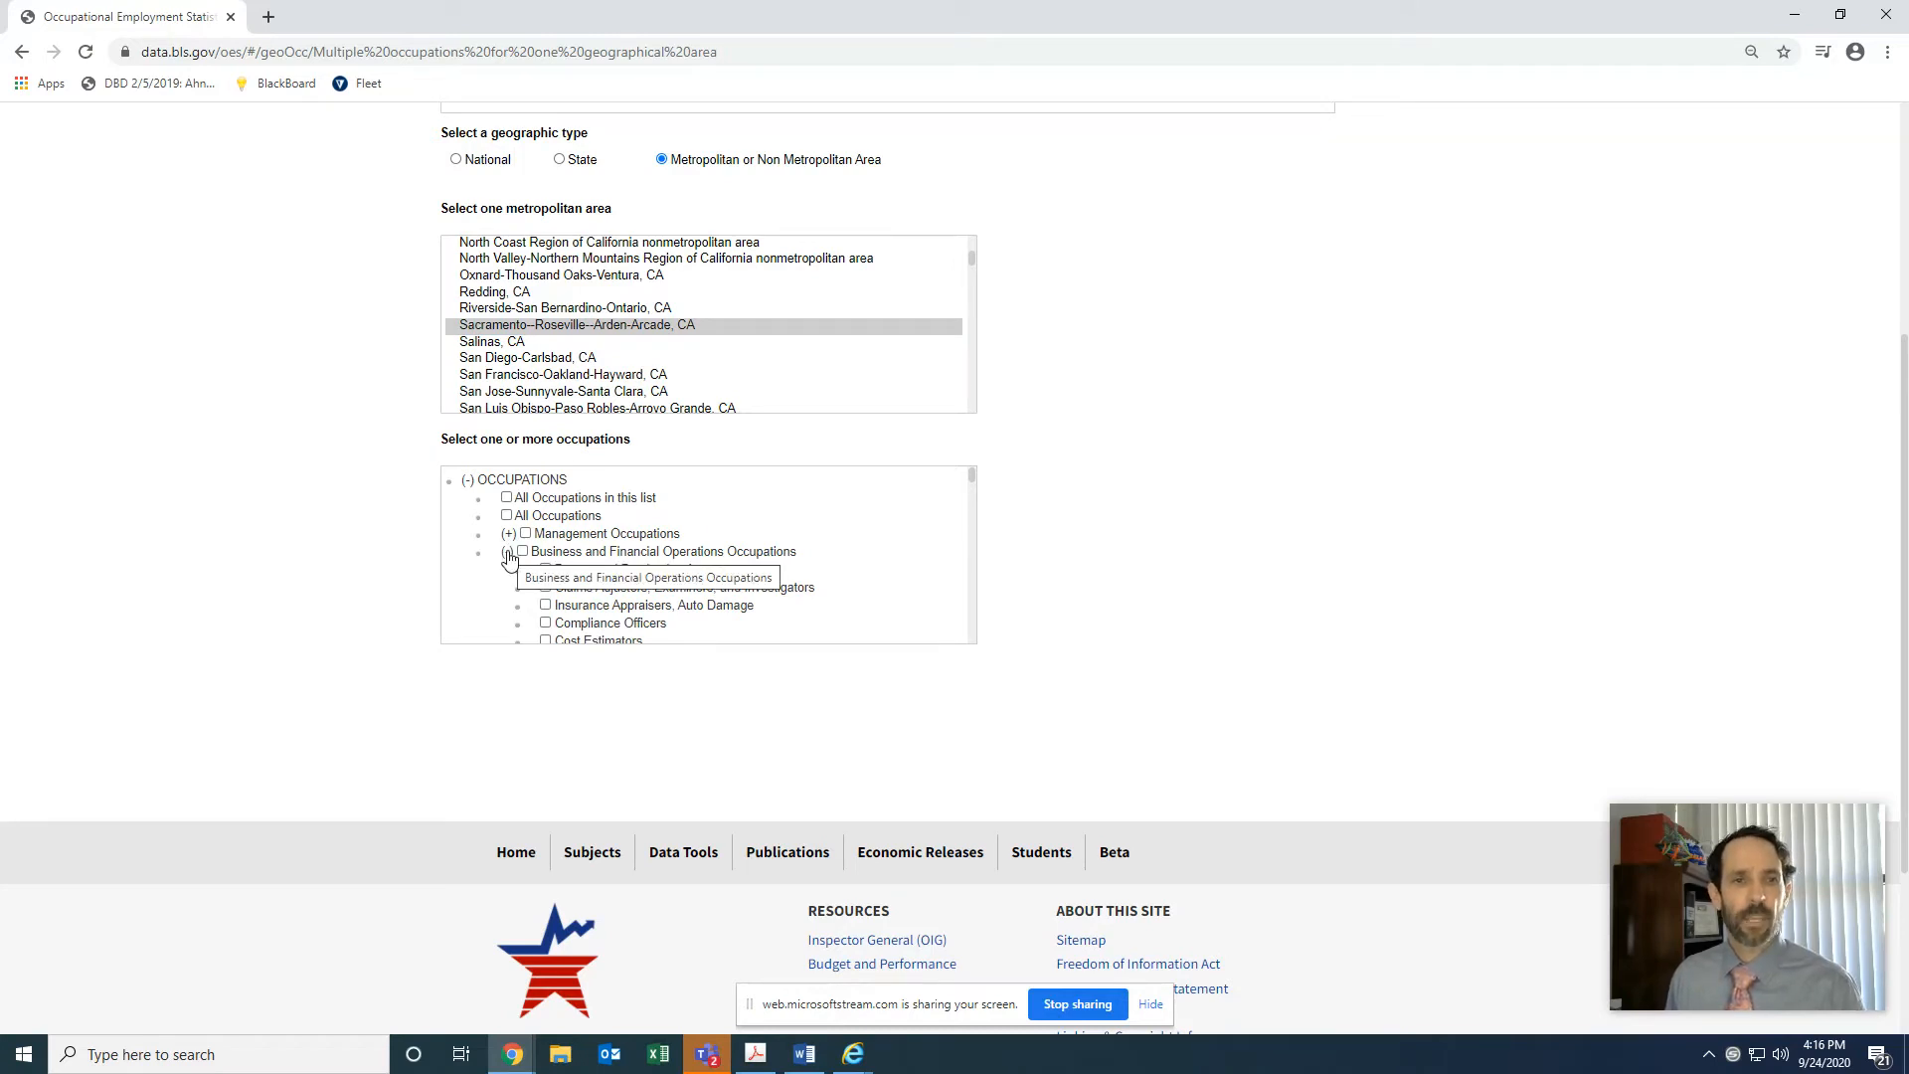
pyautogui.click(508, 554)
pyautogui.click(508, 573)
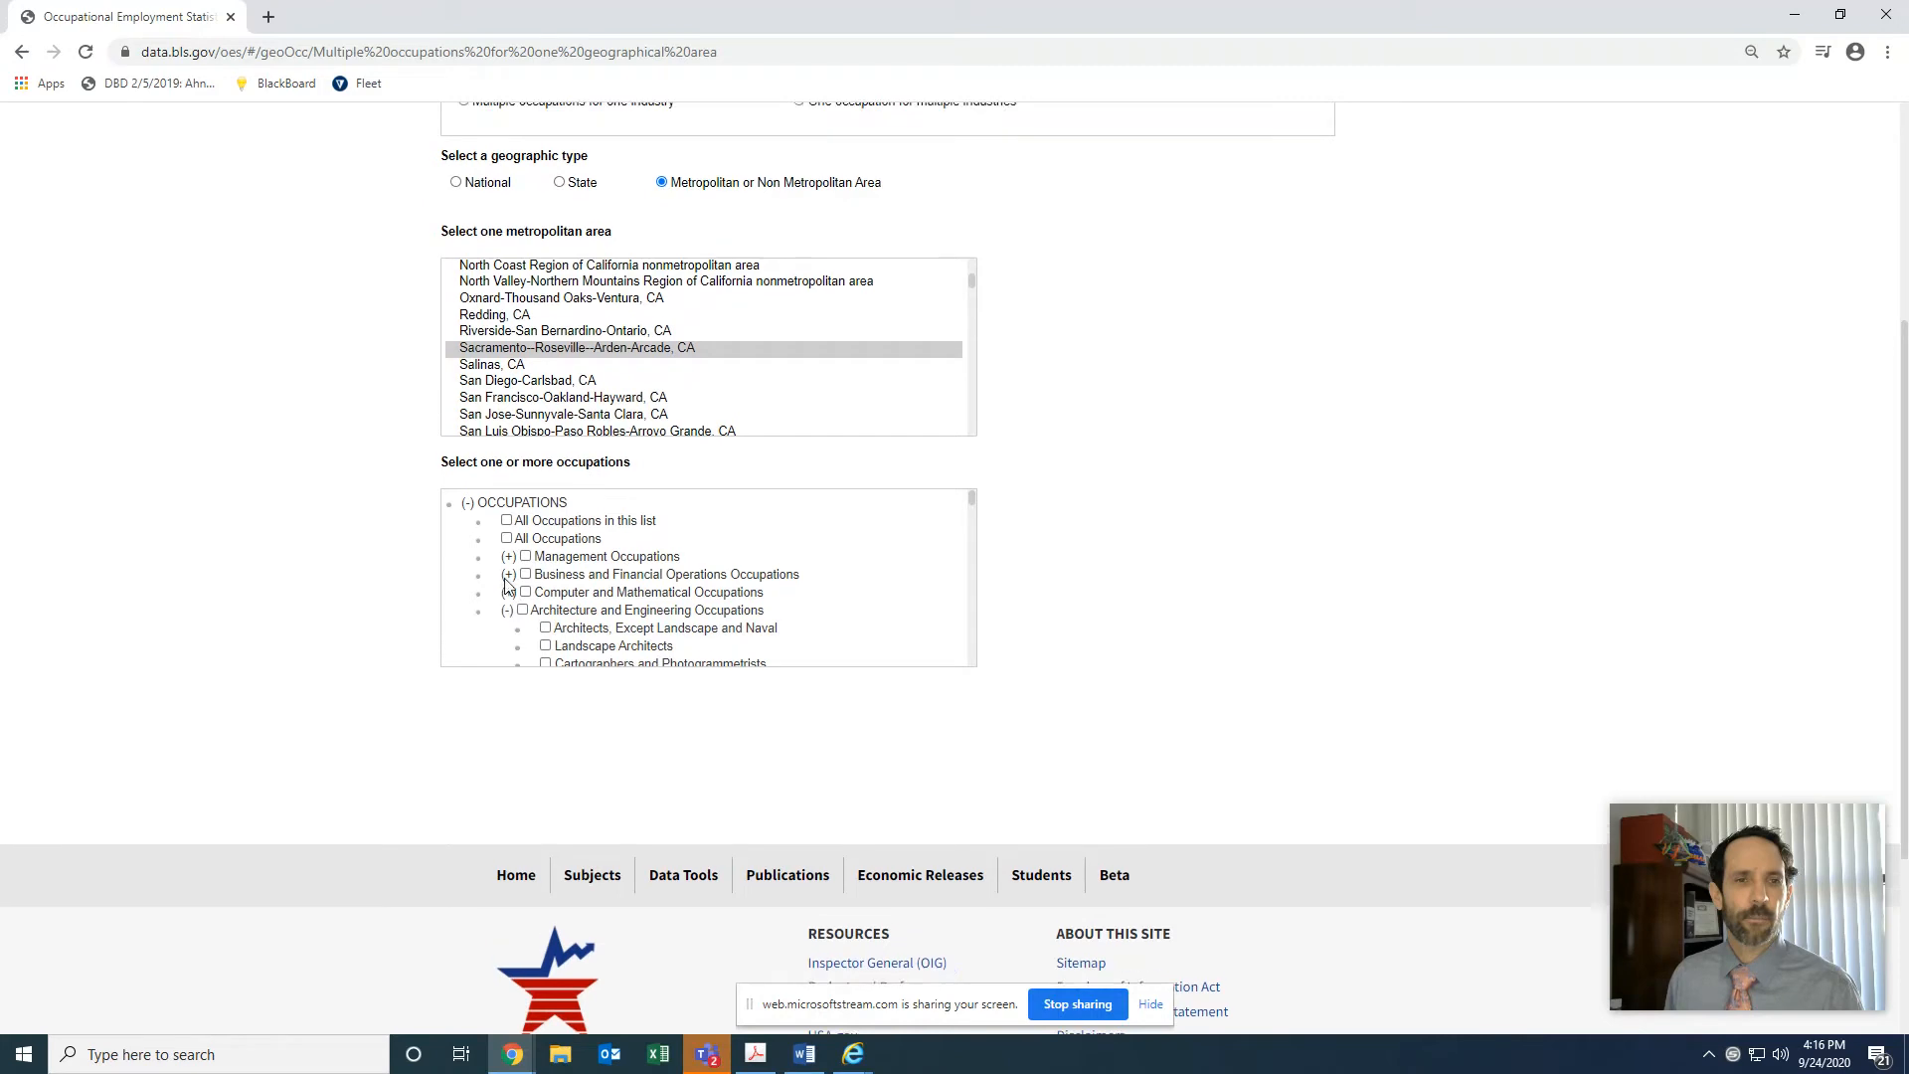
pyautogui.scroll(1, 507, 585)
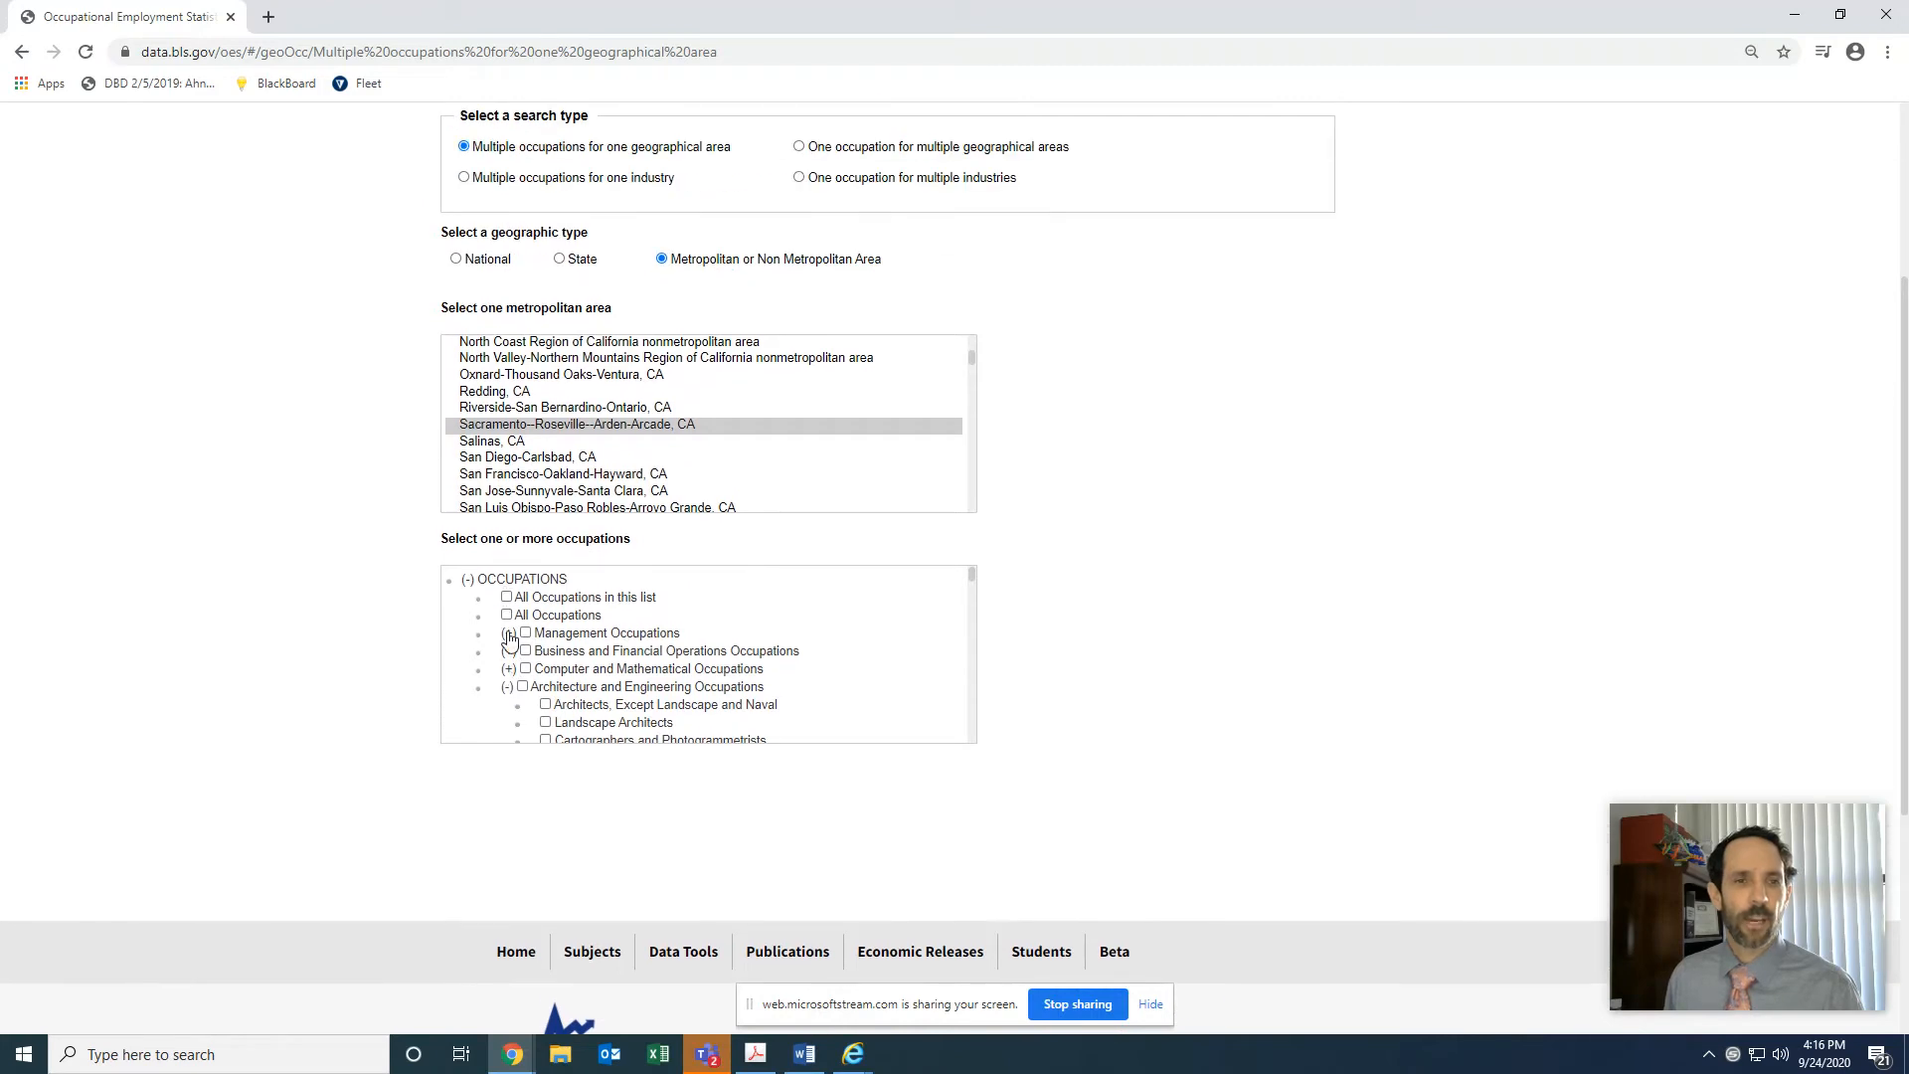
pyautogui.click(507, 686)
# Step: Look through the occupations list from the Life, Physical, and Social Science group onward
pyautogui.scroll(-1, 514, 689)
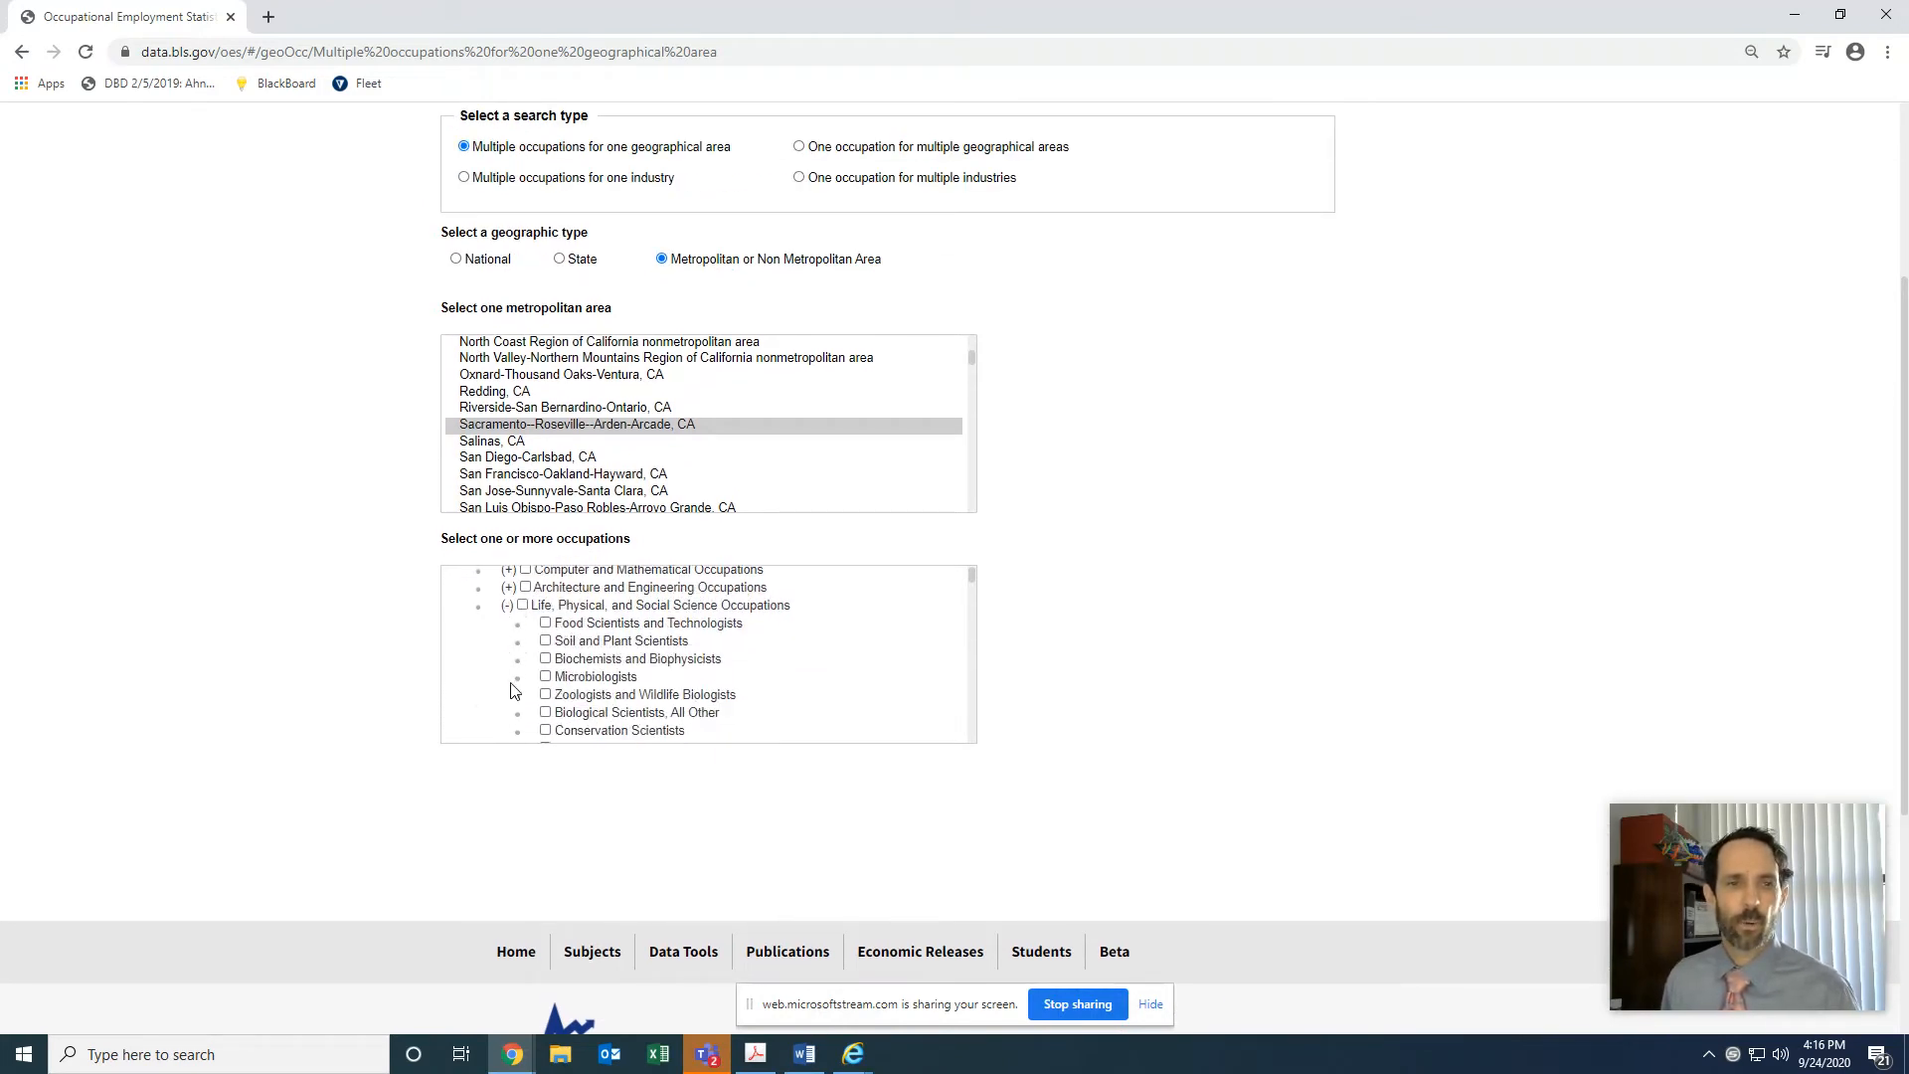
pyautogui.scroll(-6, 510, 662)
pyautogui.scroll(-8, 506, 634)
pyautogui.scroll(15, 505, 634)
pyautogui.scroll(5, 504, 632)
pyautogui.scroll(6, 502, 616)
pyautogui.scroll(-1, 504, 612)
pyautogui.scroll(2, 502, 605)
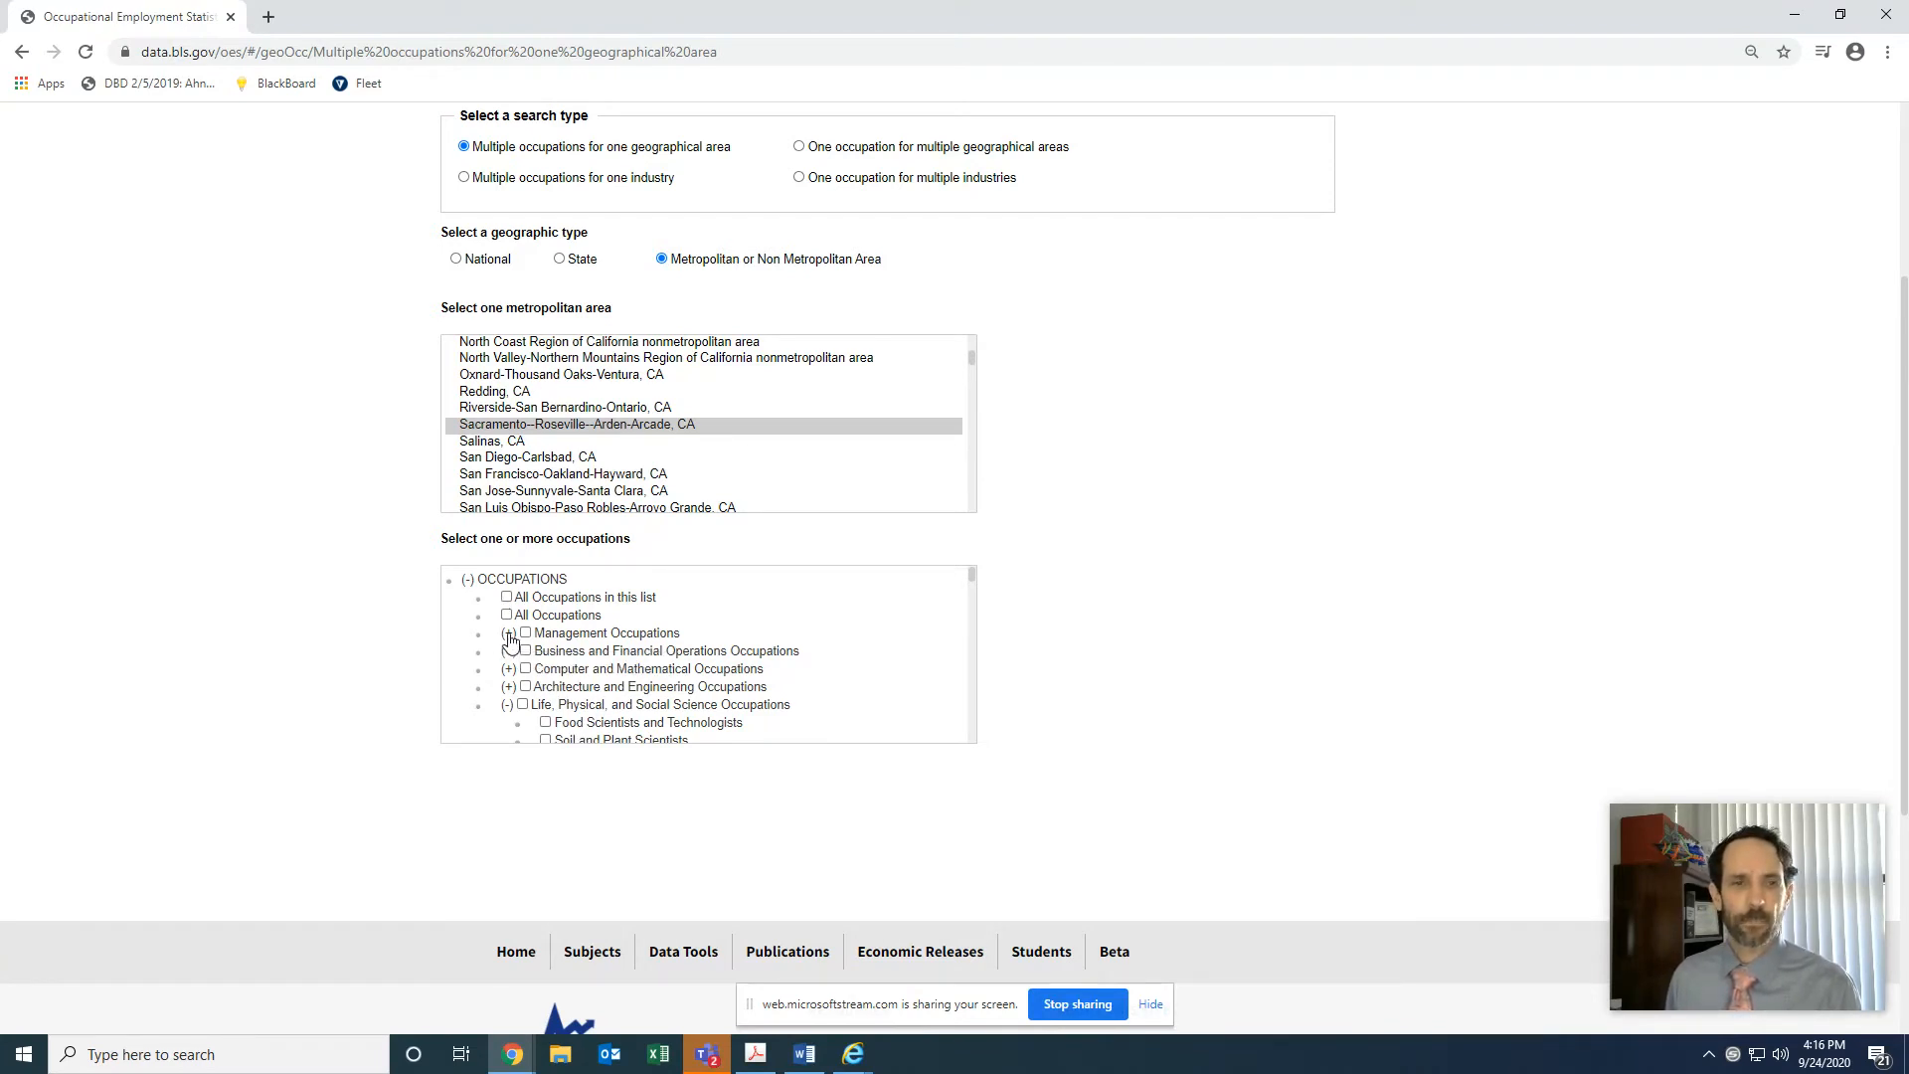
# Step: Expand the Management Occupations group, select Construction Managers and continue to the datatypes
pyautogui.click(509, 635)
pyautogui.scroll(1, 635, 657)
pyautogui.scroll(-4, 635, 716)
pyautogui.scroll(-1, 635, 723)
pyautogui.scroll(1, 635, 723)
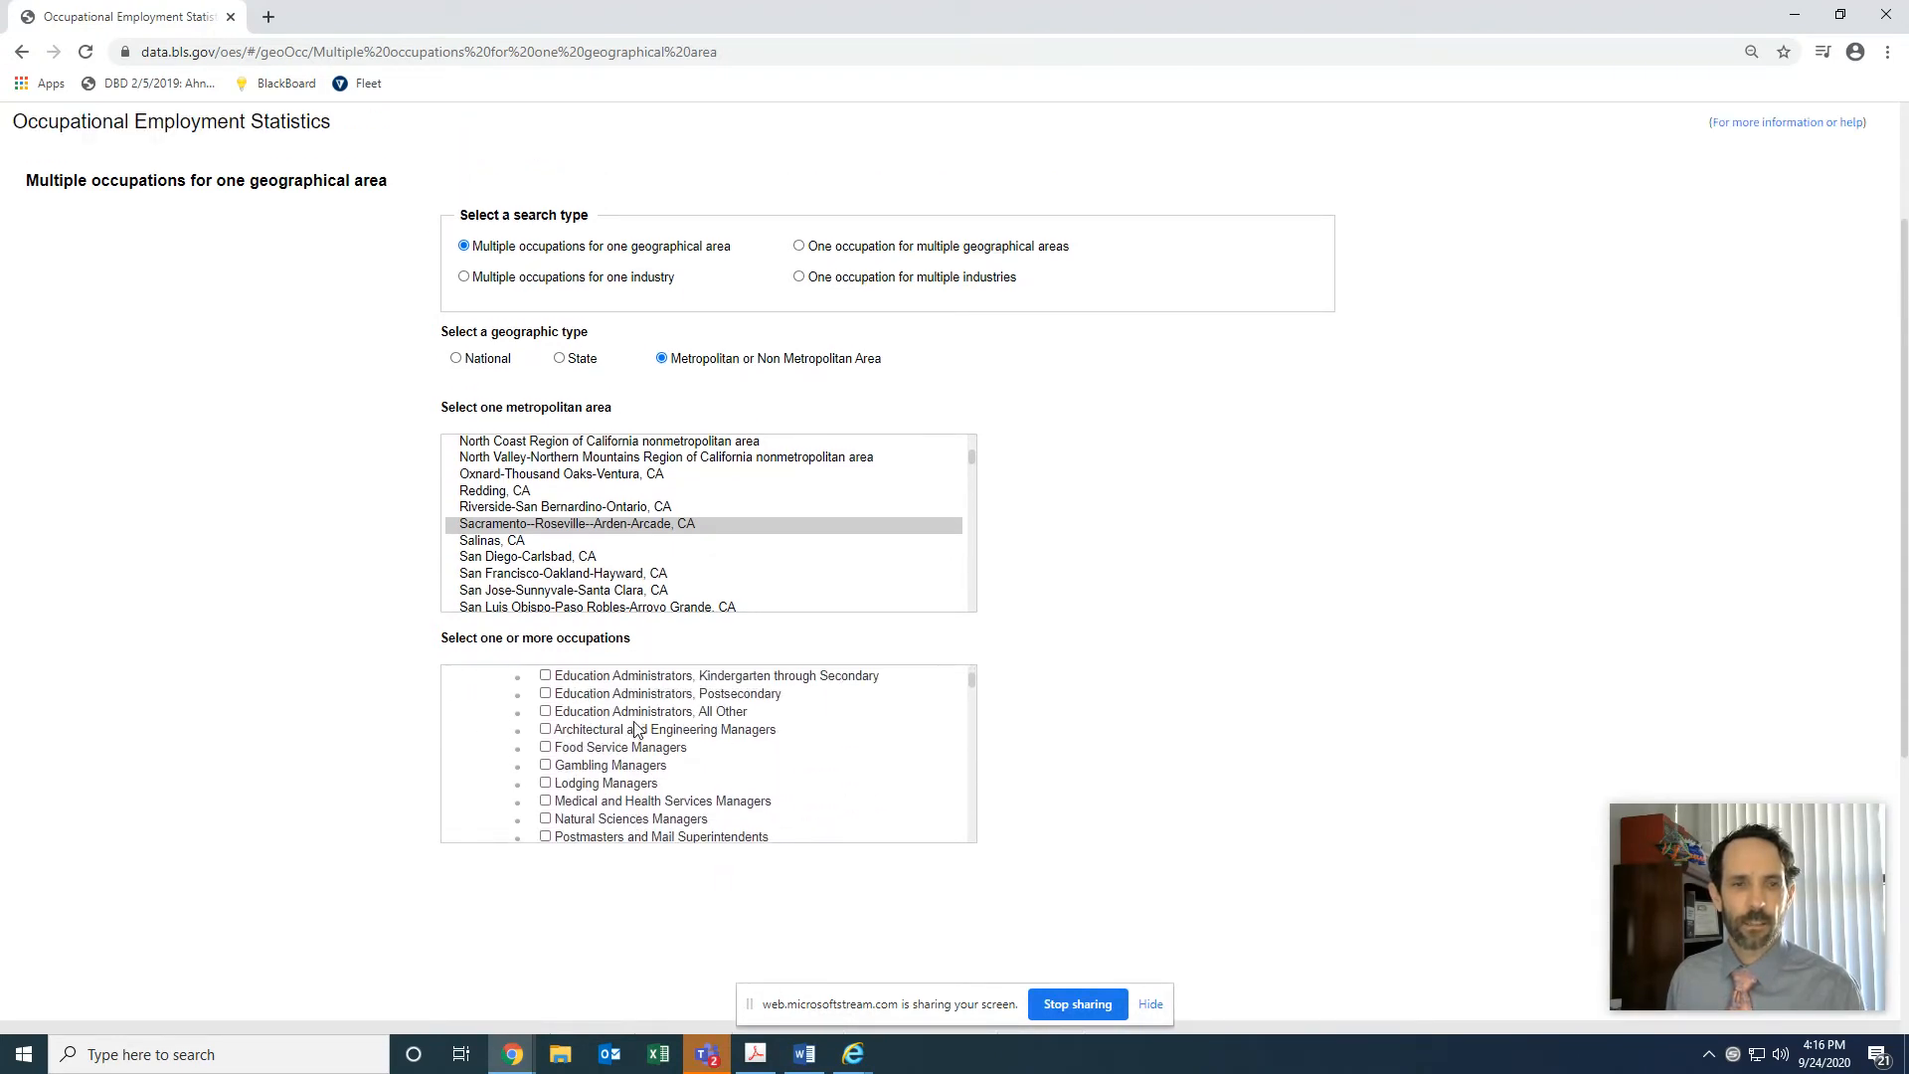
pyautogui.scroll(1, 637, 729)
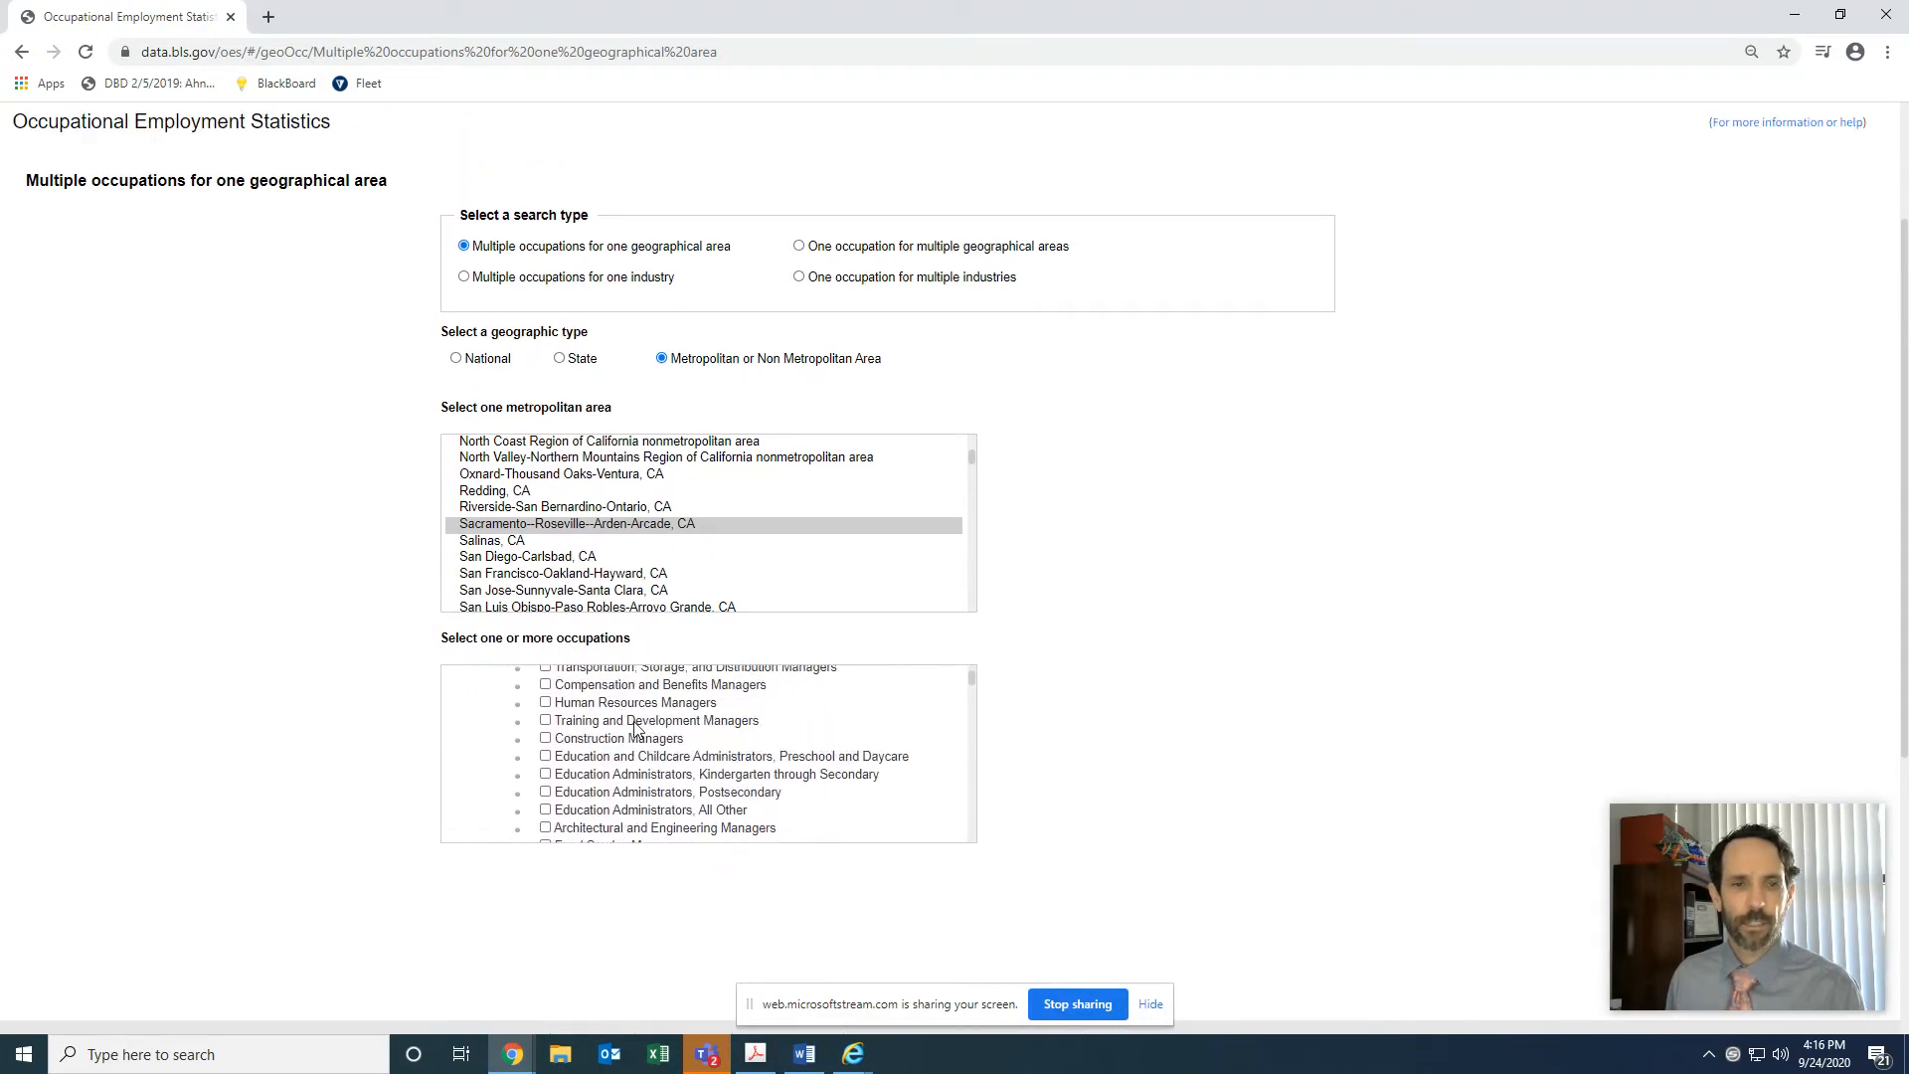
pyautogui.click(544, 739)
pyautogui.click(1008, 831)
# Step: Select the hourly mean wage and the hourly 10th, 25th, 75th and 90th percentile wages as datatypes and continue
pyautogui.scroll(-5, 935, 817)
pyautogui.scroll(-4, 1166, 776)
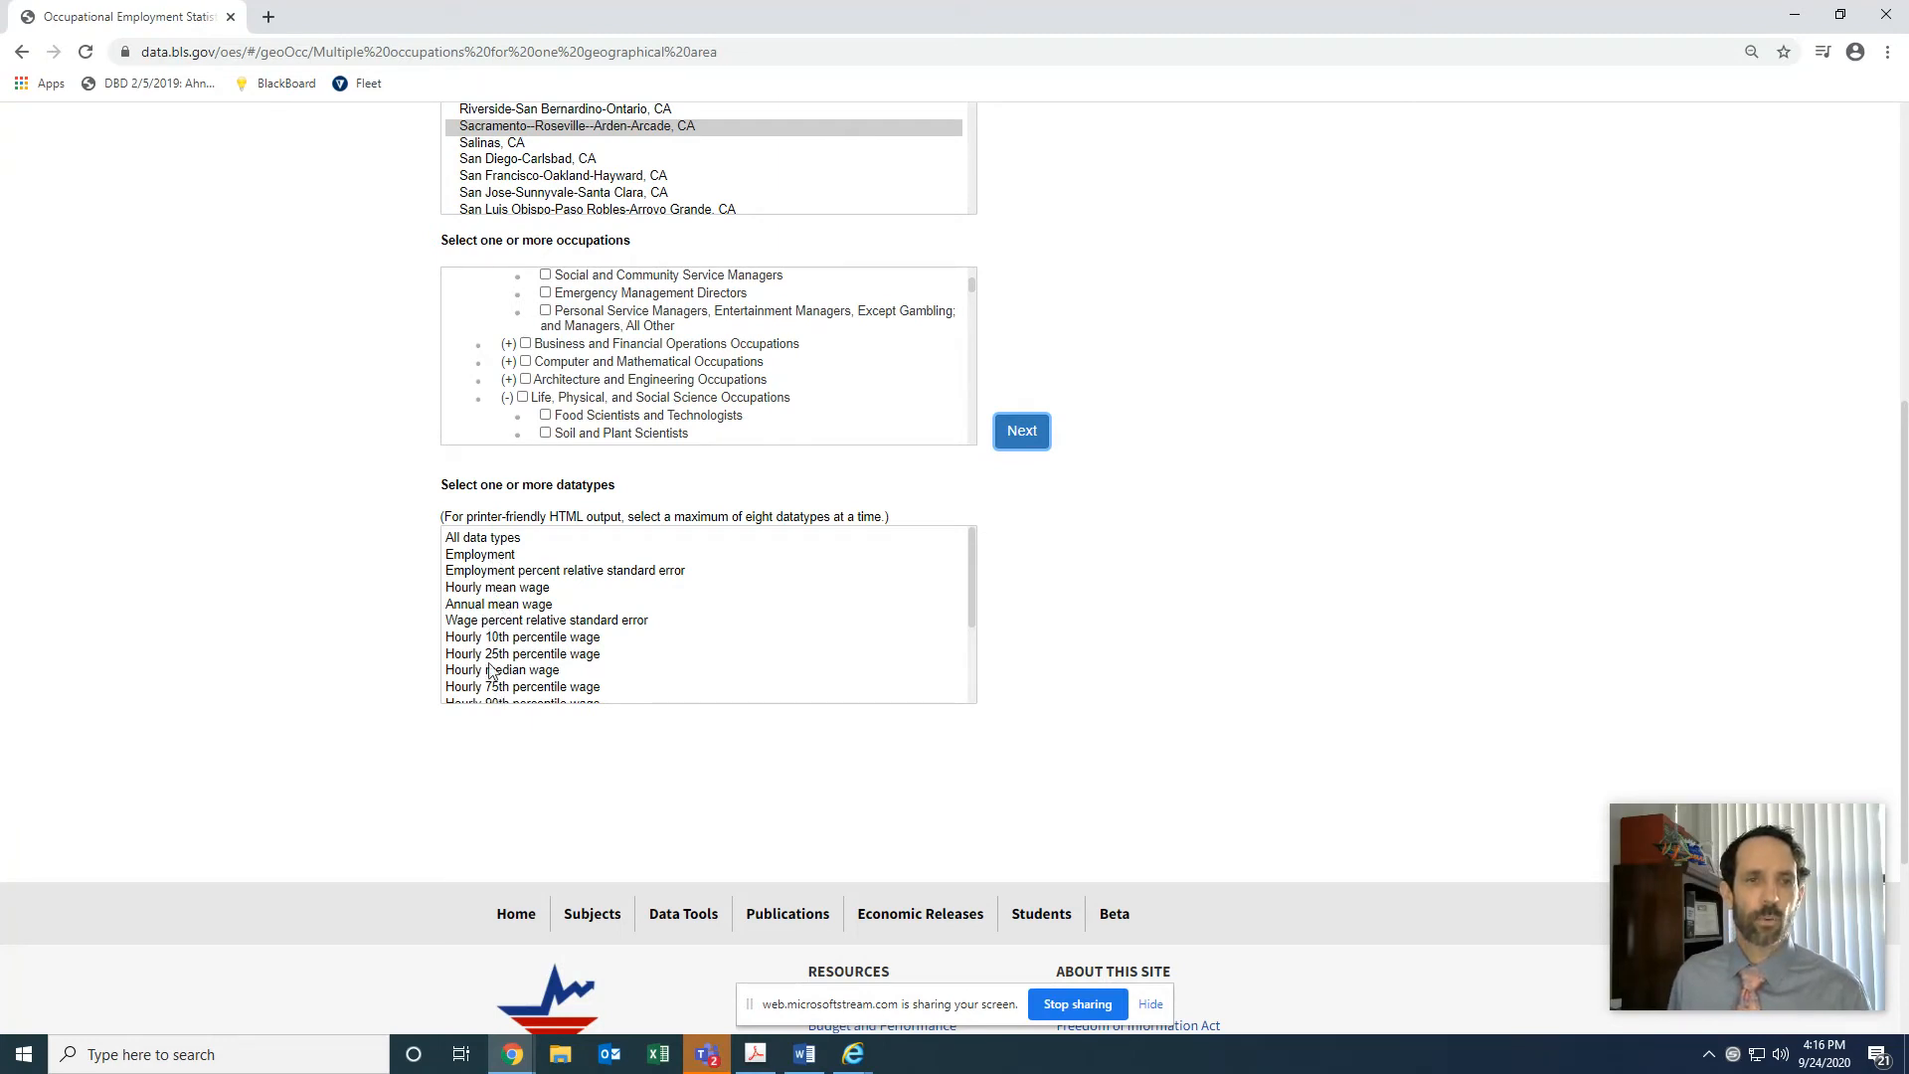
pyautogui.click(509, 588)
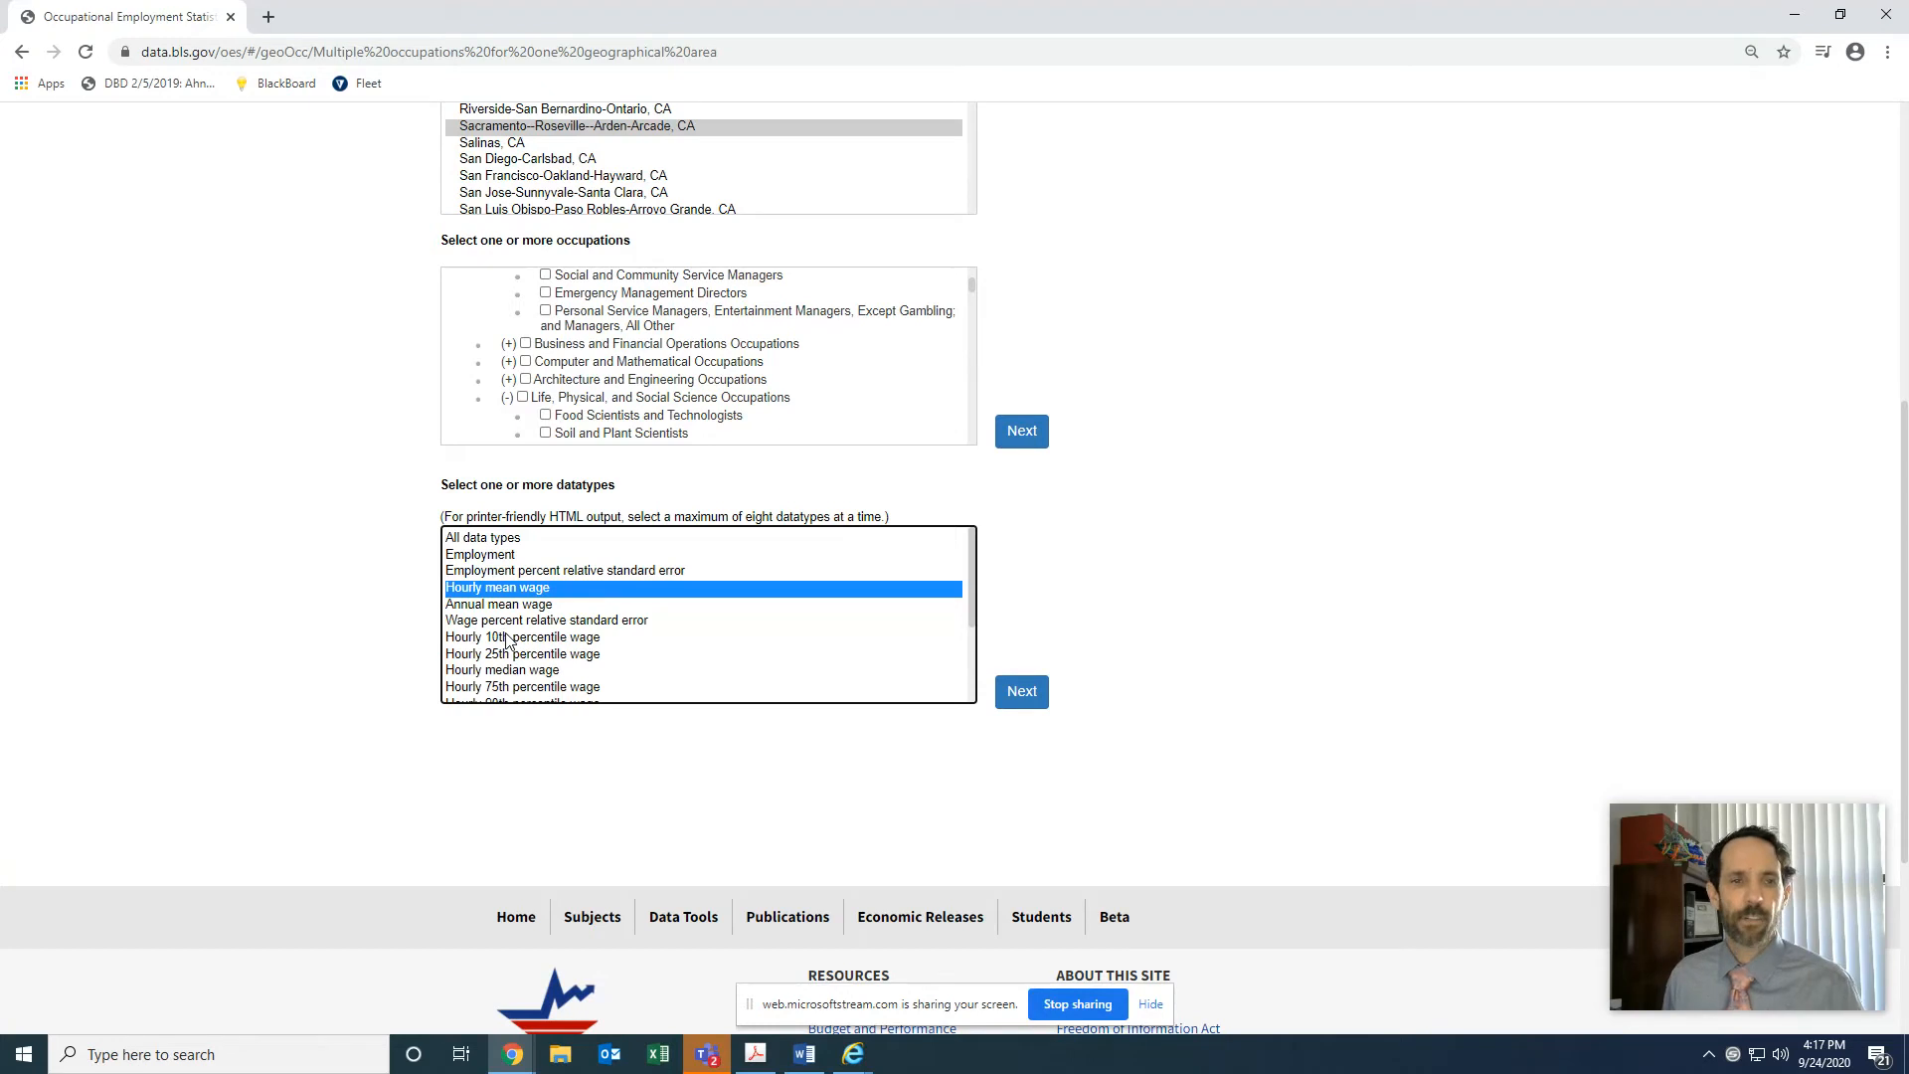
pyautogui.keyDown('ctrl'); pyautogui.click(507, 639); pyautogui.keyUp('ctrl')
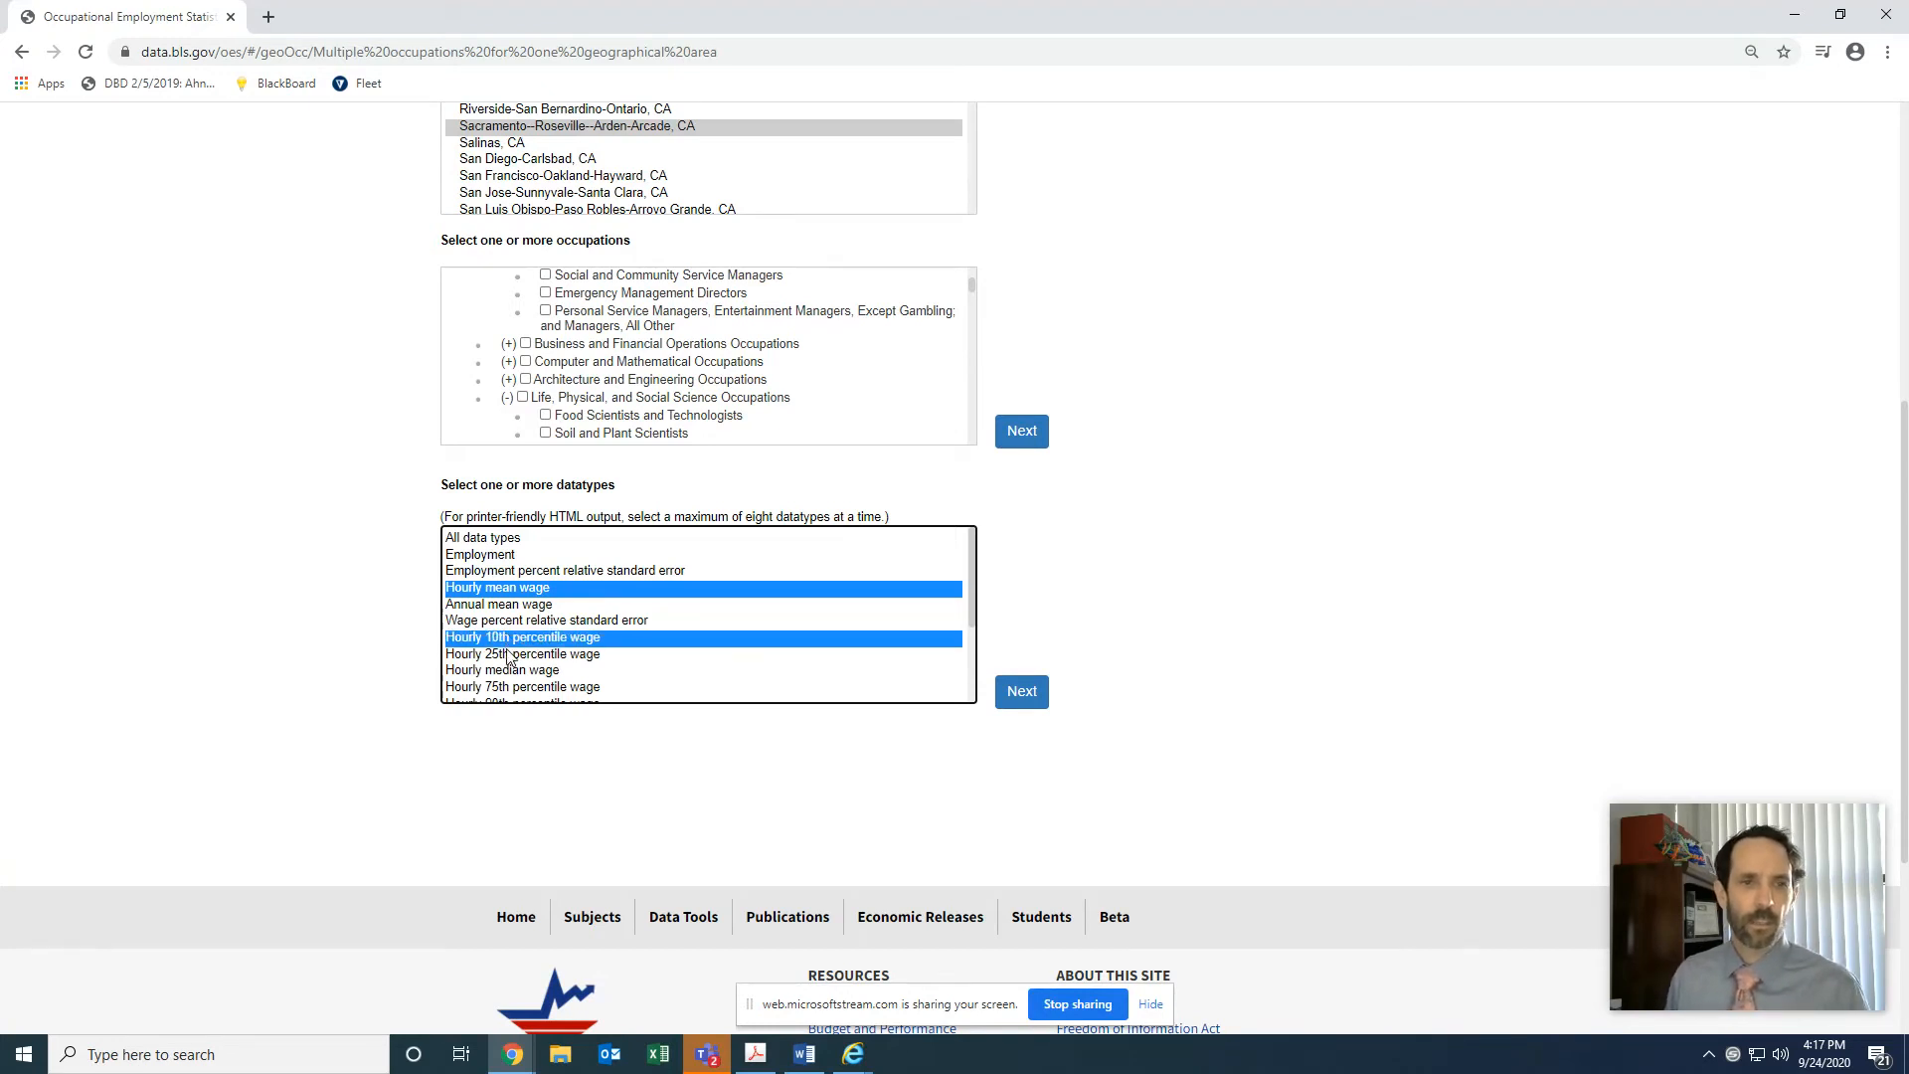
pyautogui.keyDown('ctrl'); pyautogui.click(509, 655); pyautogui.keyUp('ctrl')
pyautogui.hotkey('ctrl', '-')
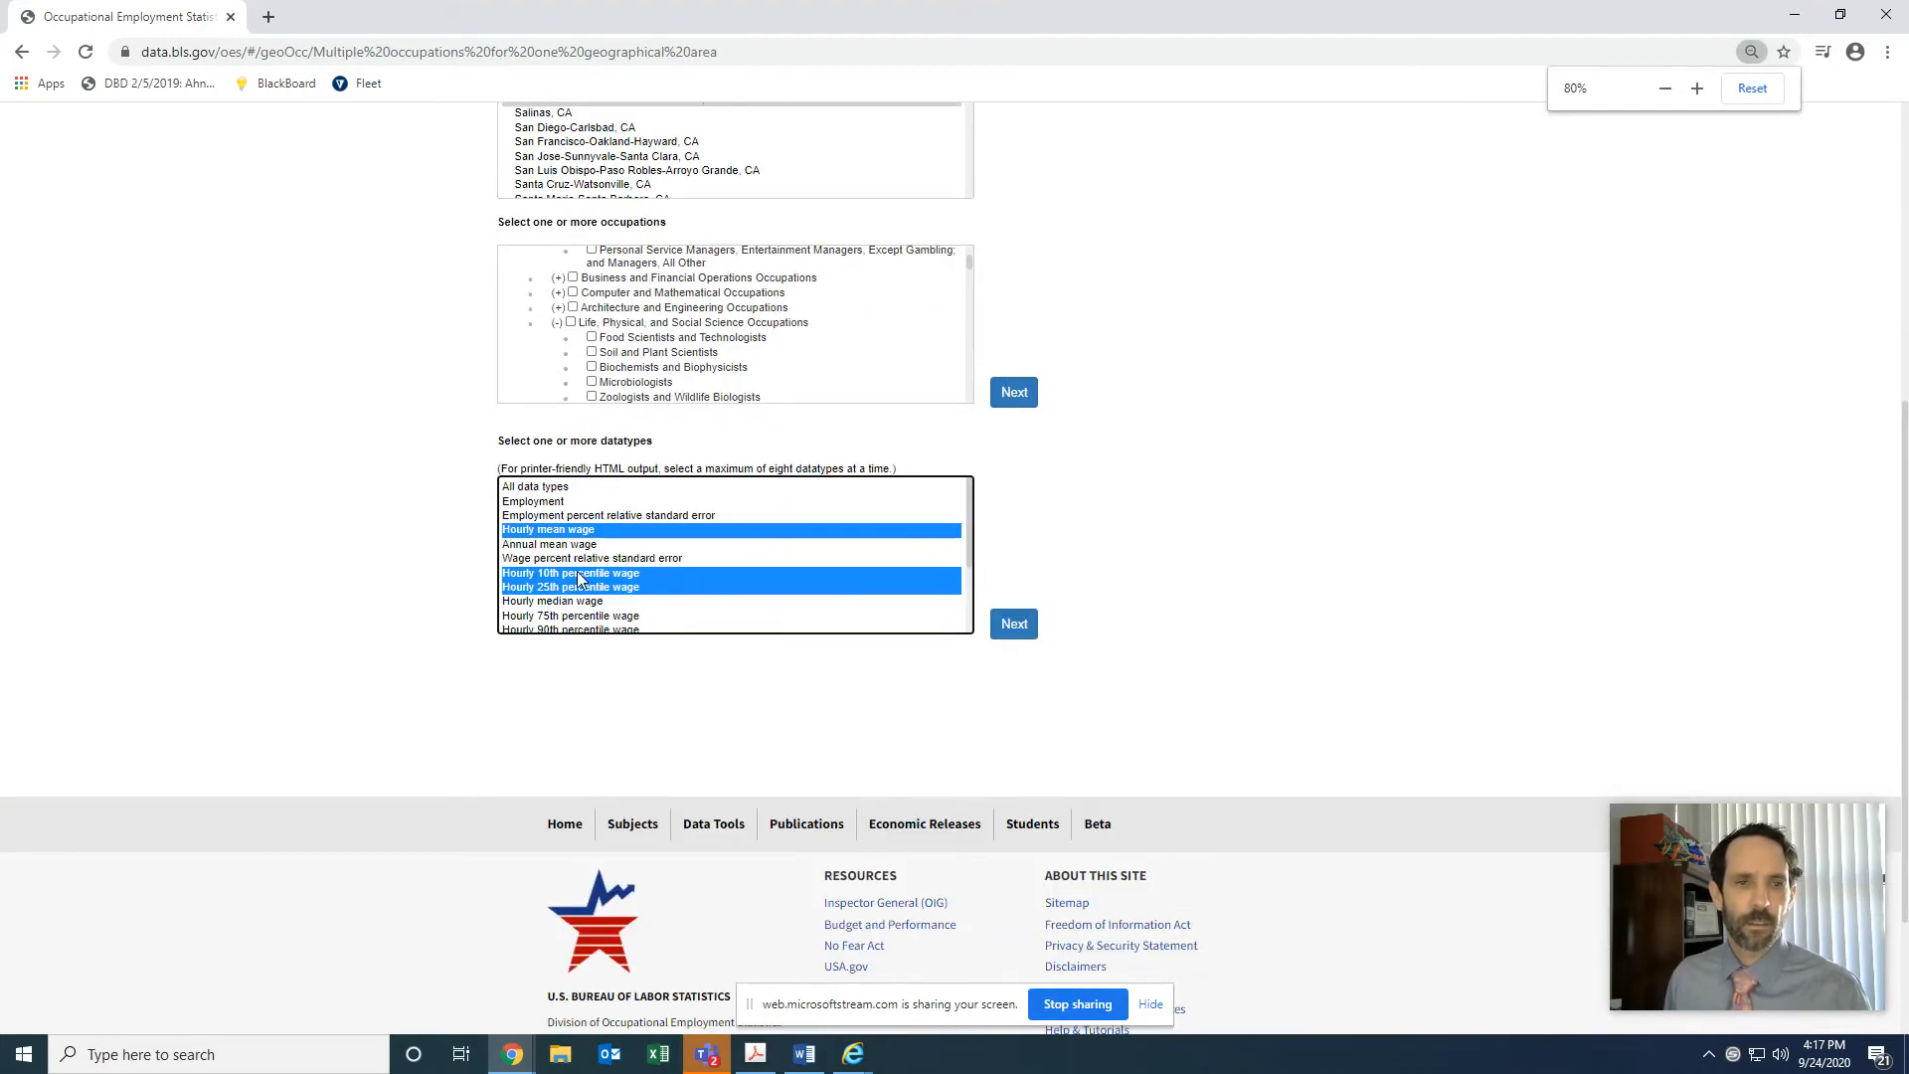
pyautogui.keyDown('ctrl'); pyautogui.click(582, 616); pyautogui.keyUp('ctrl')
pyautogui.keyDown('ctrl'); pyautogui.click(587, 628); pyautogui.keyUp('ctrl')
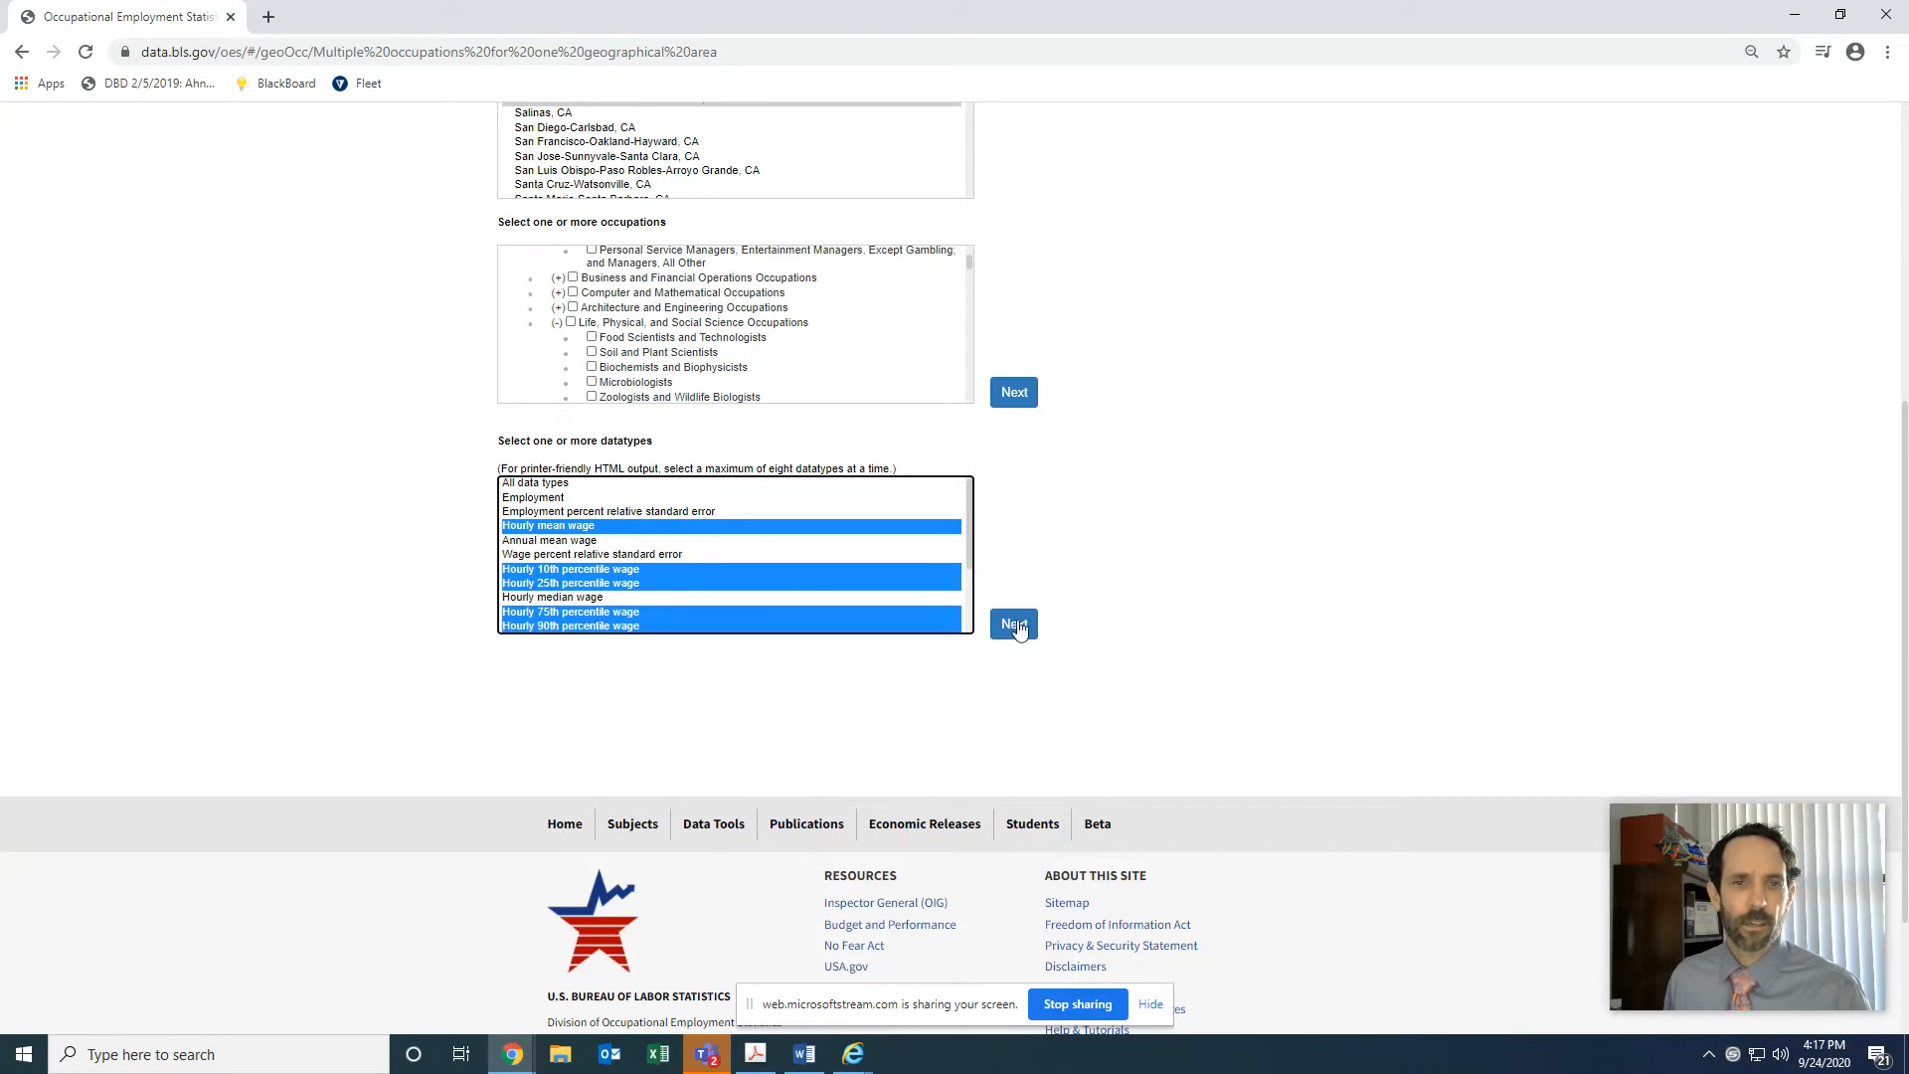
pyautogui.scroll(-2, 825, 589)
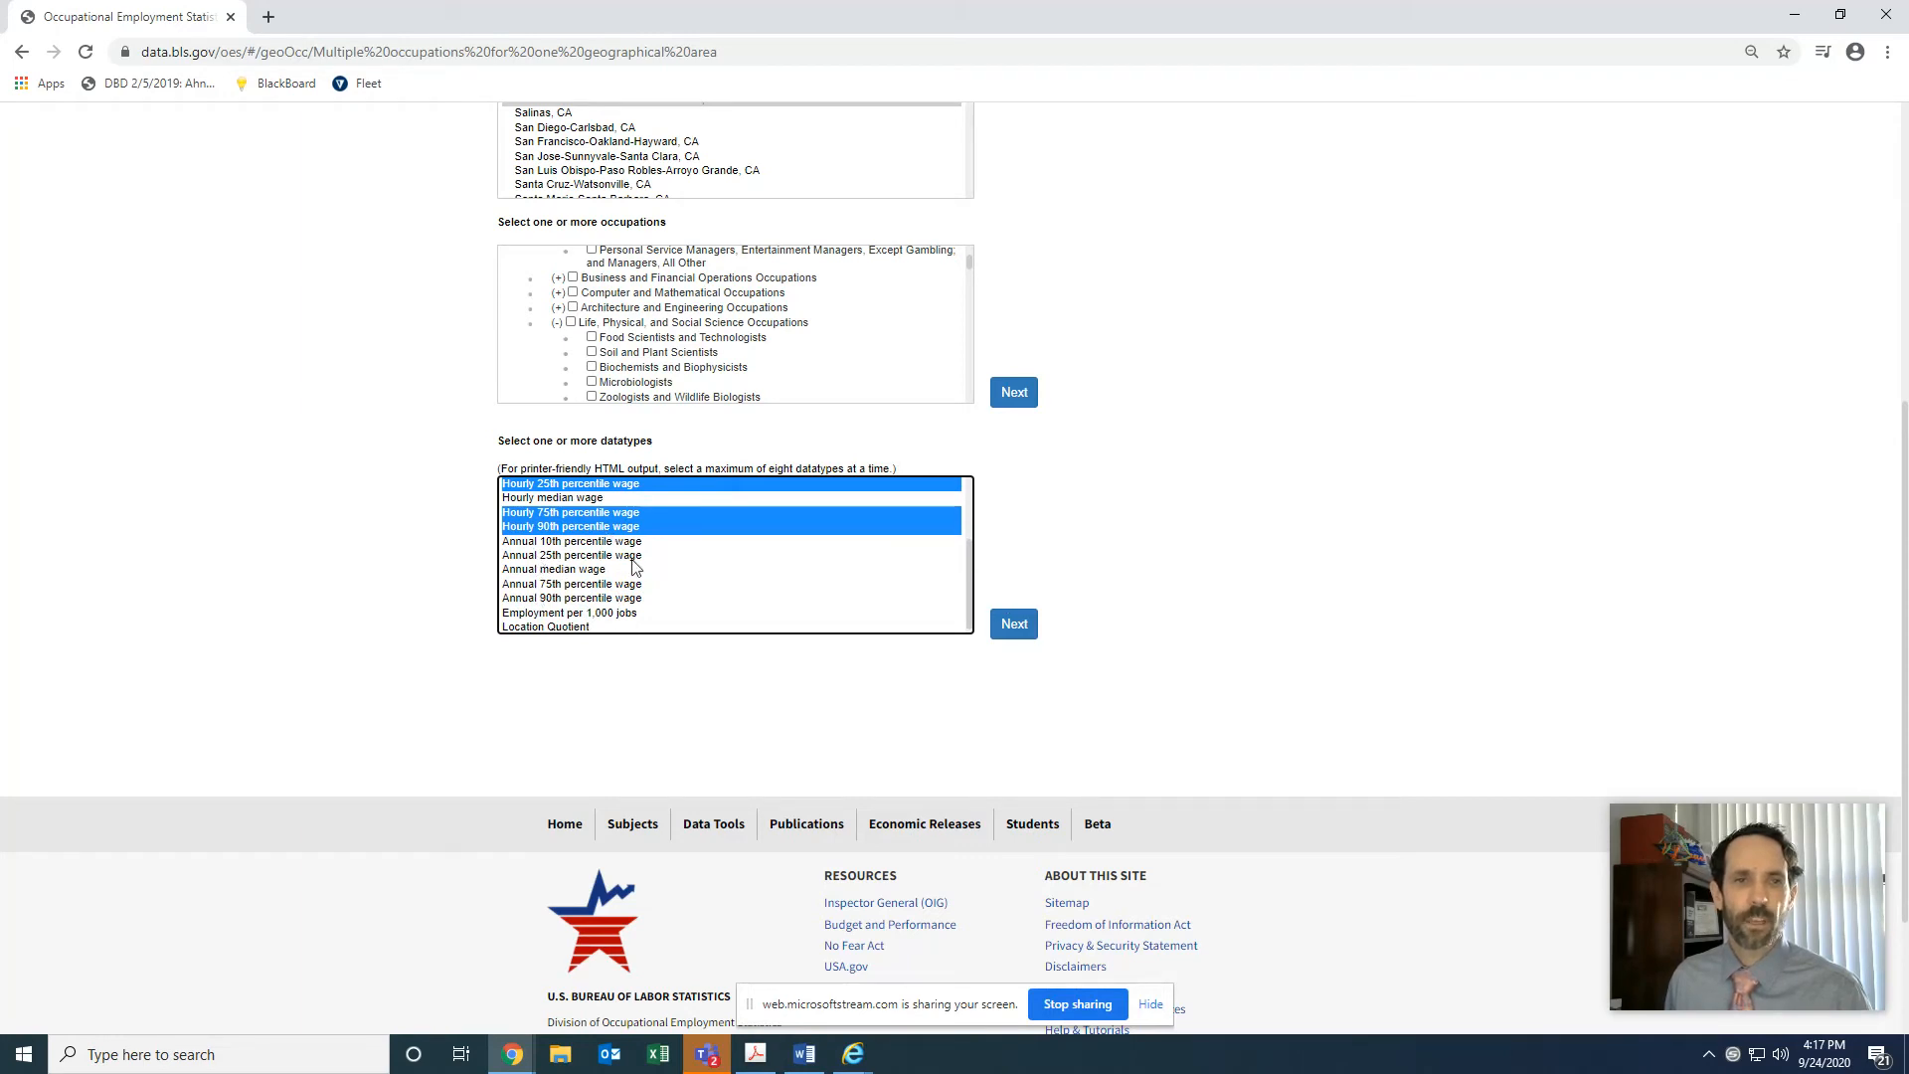
pyautogui.click(1010, 626)
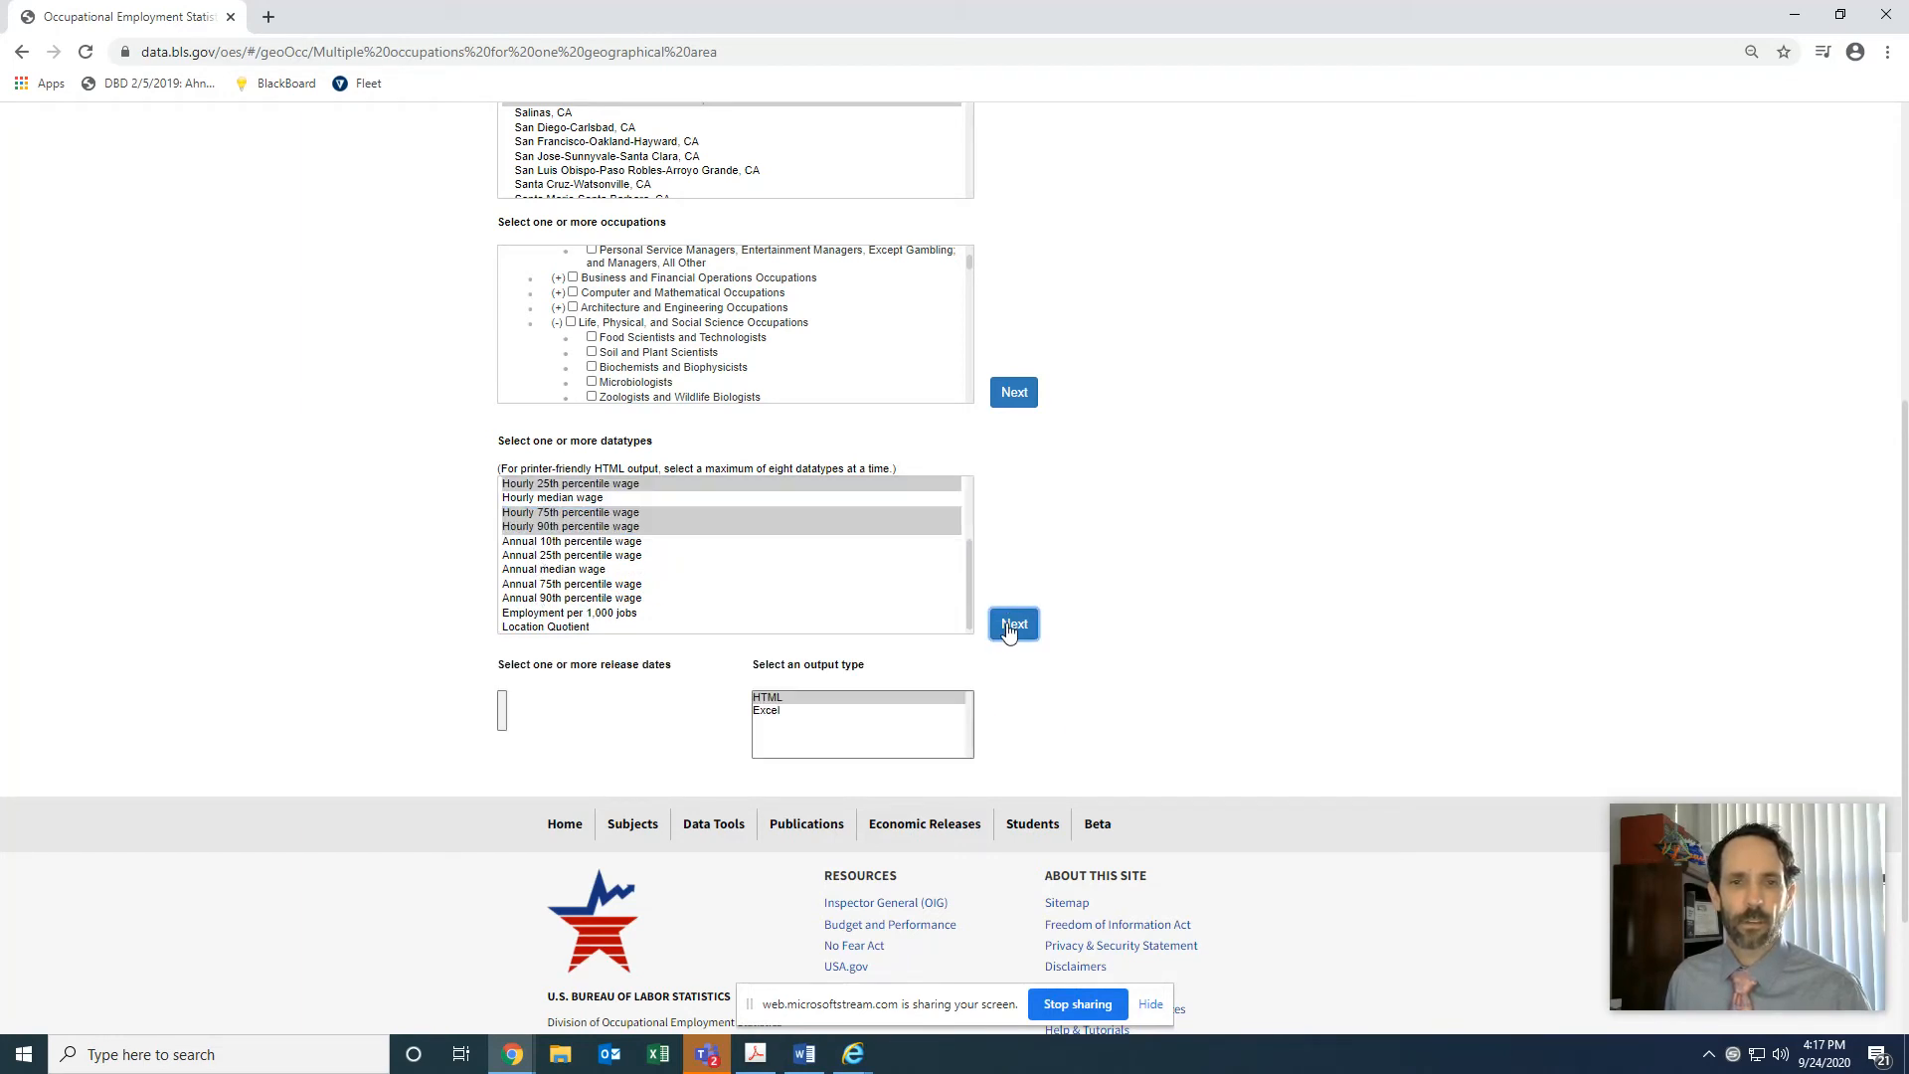
# Step: Submit the query with Excel as the output type and open the downloaded OES report in Excel
pyautogui.click(772, 711)
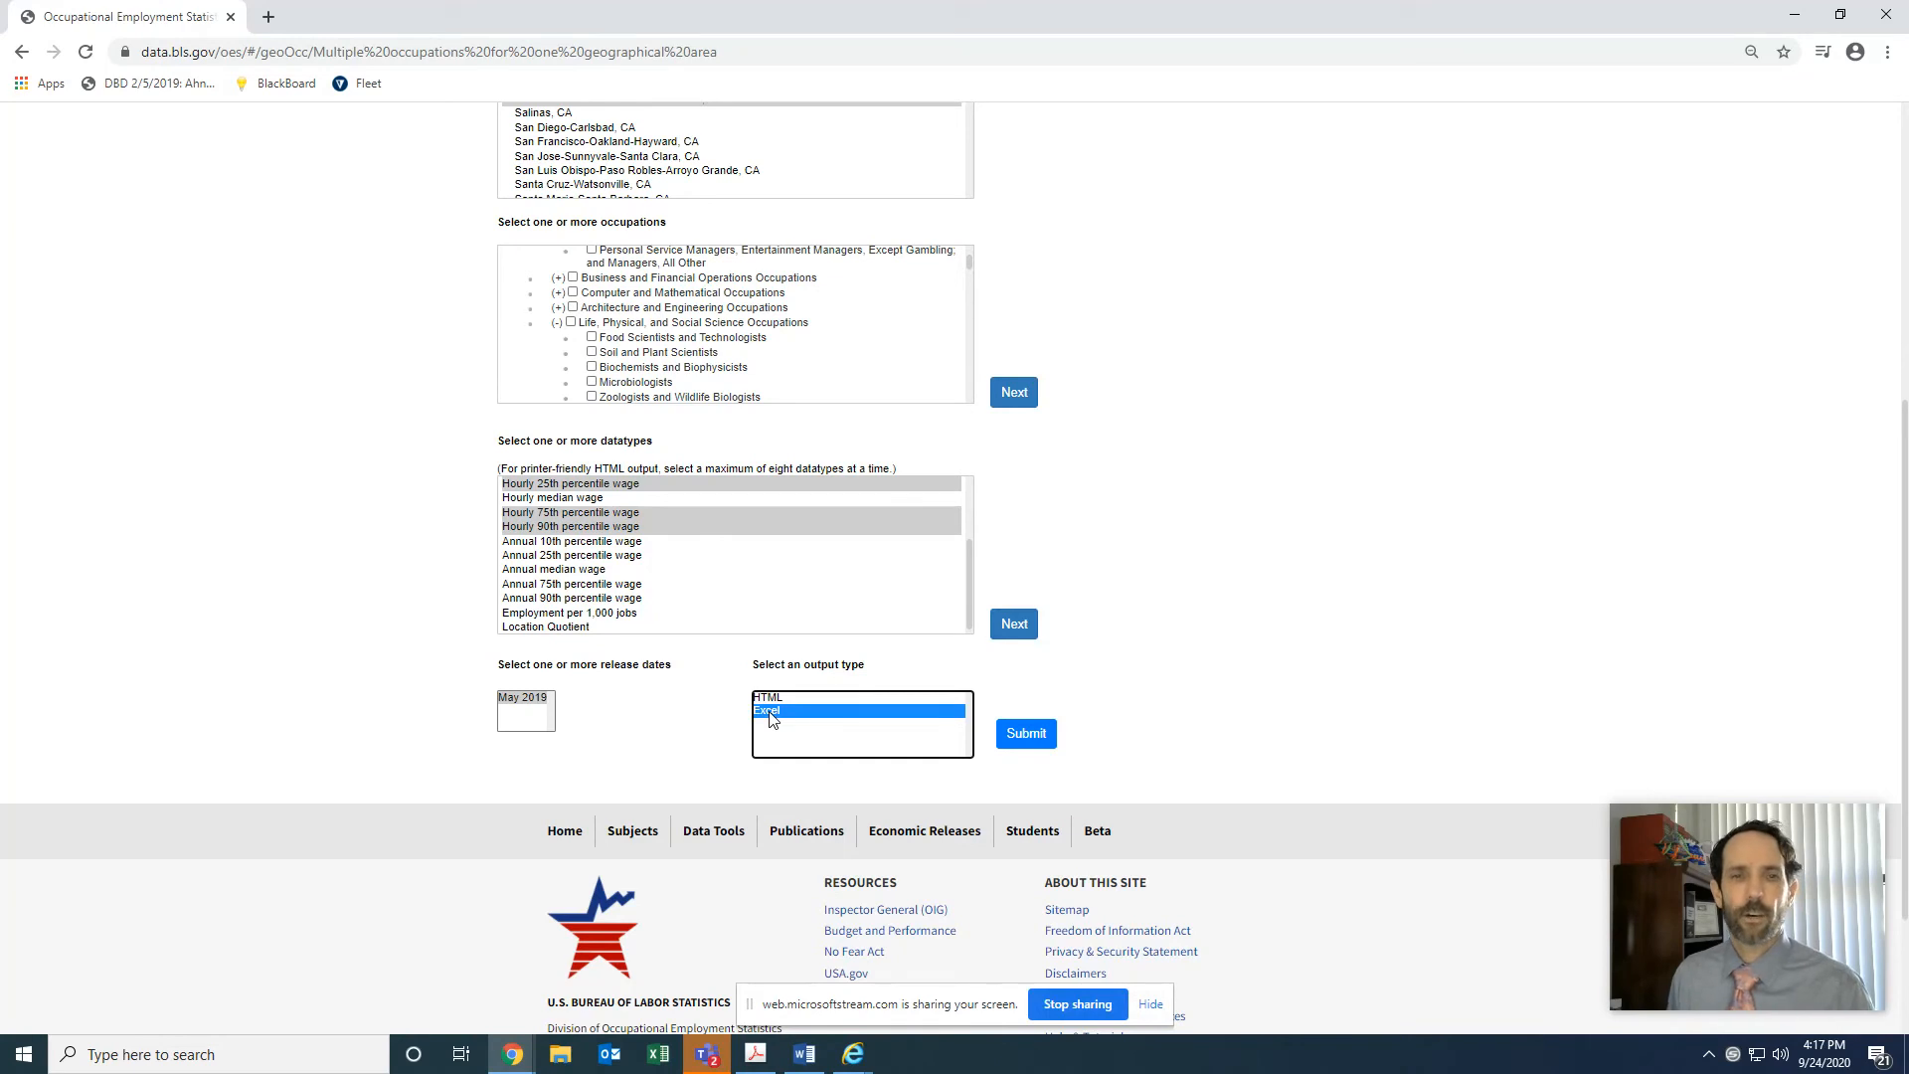
pyautogui.click(1027, 736)
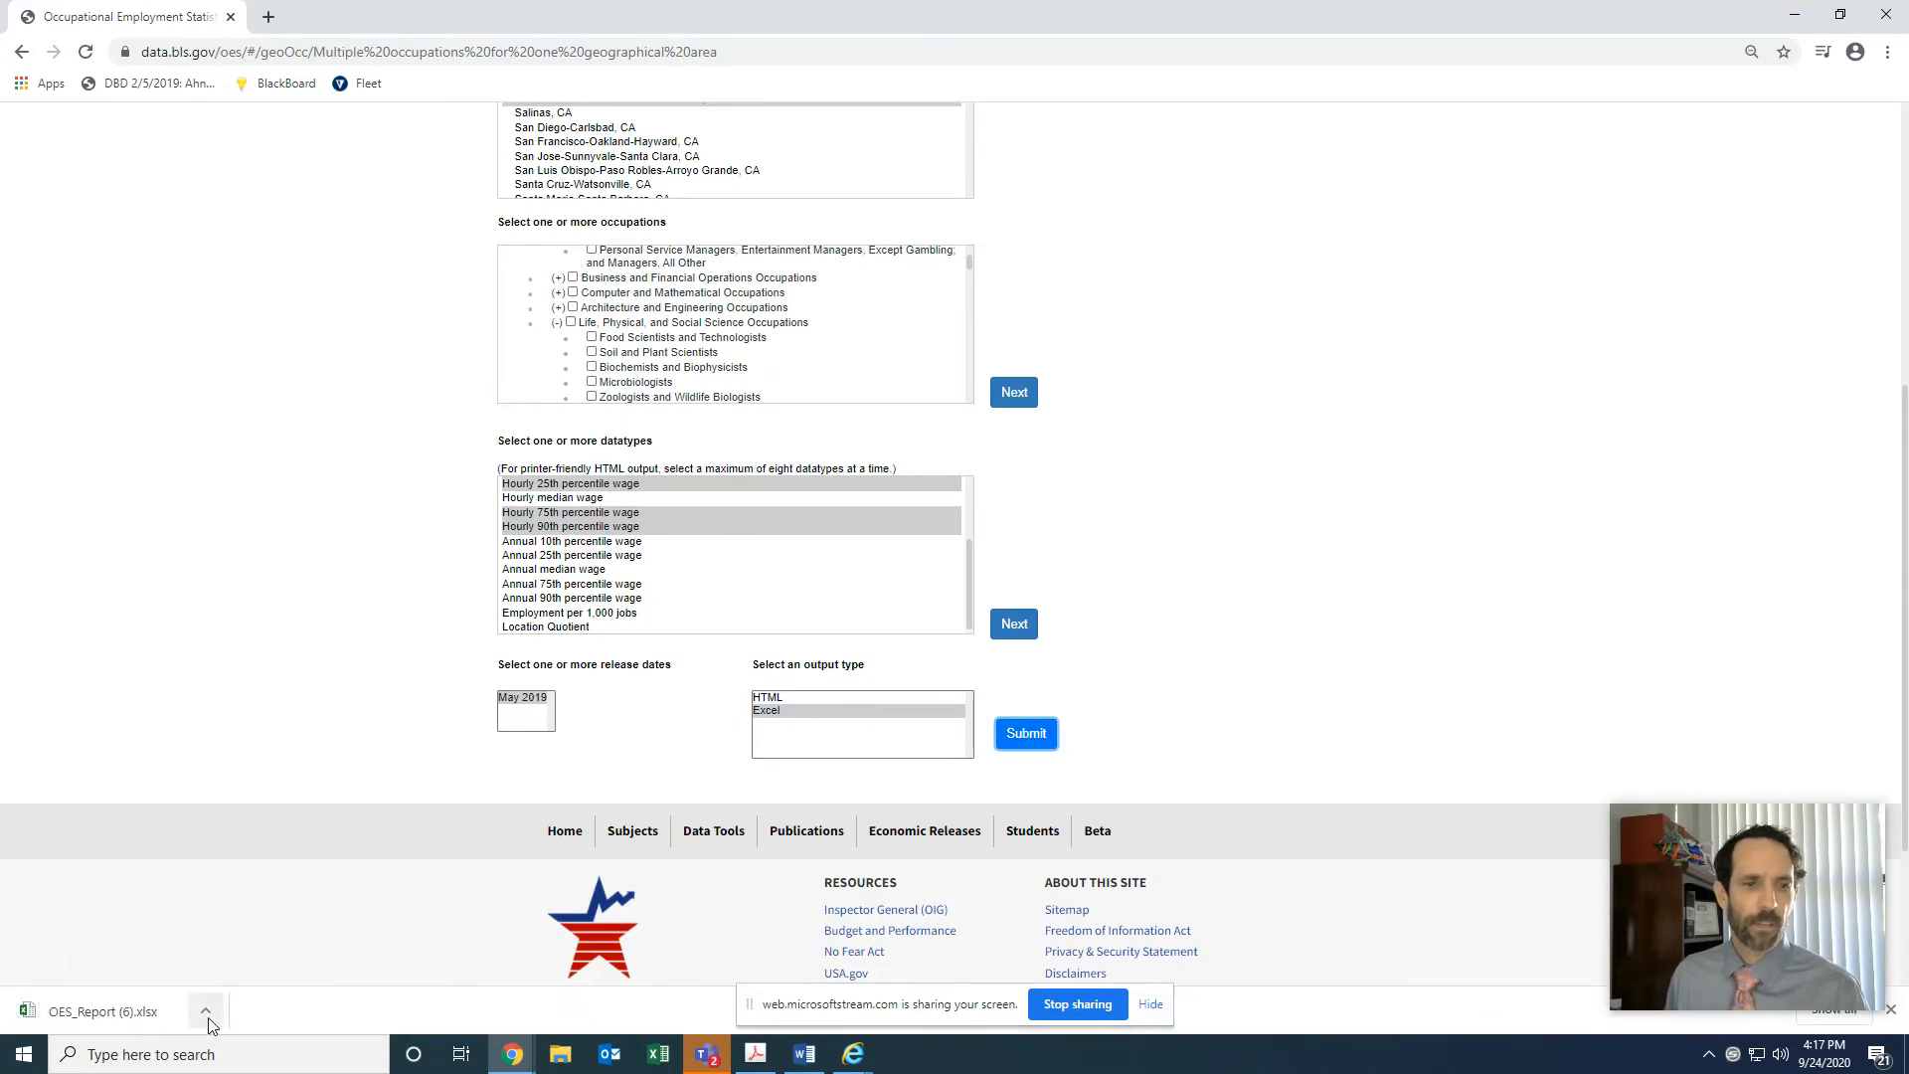
pyautogui.click(208, 1018)
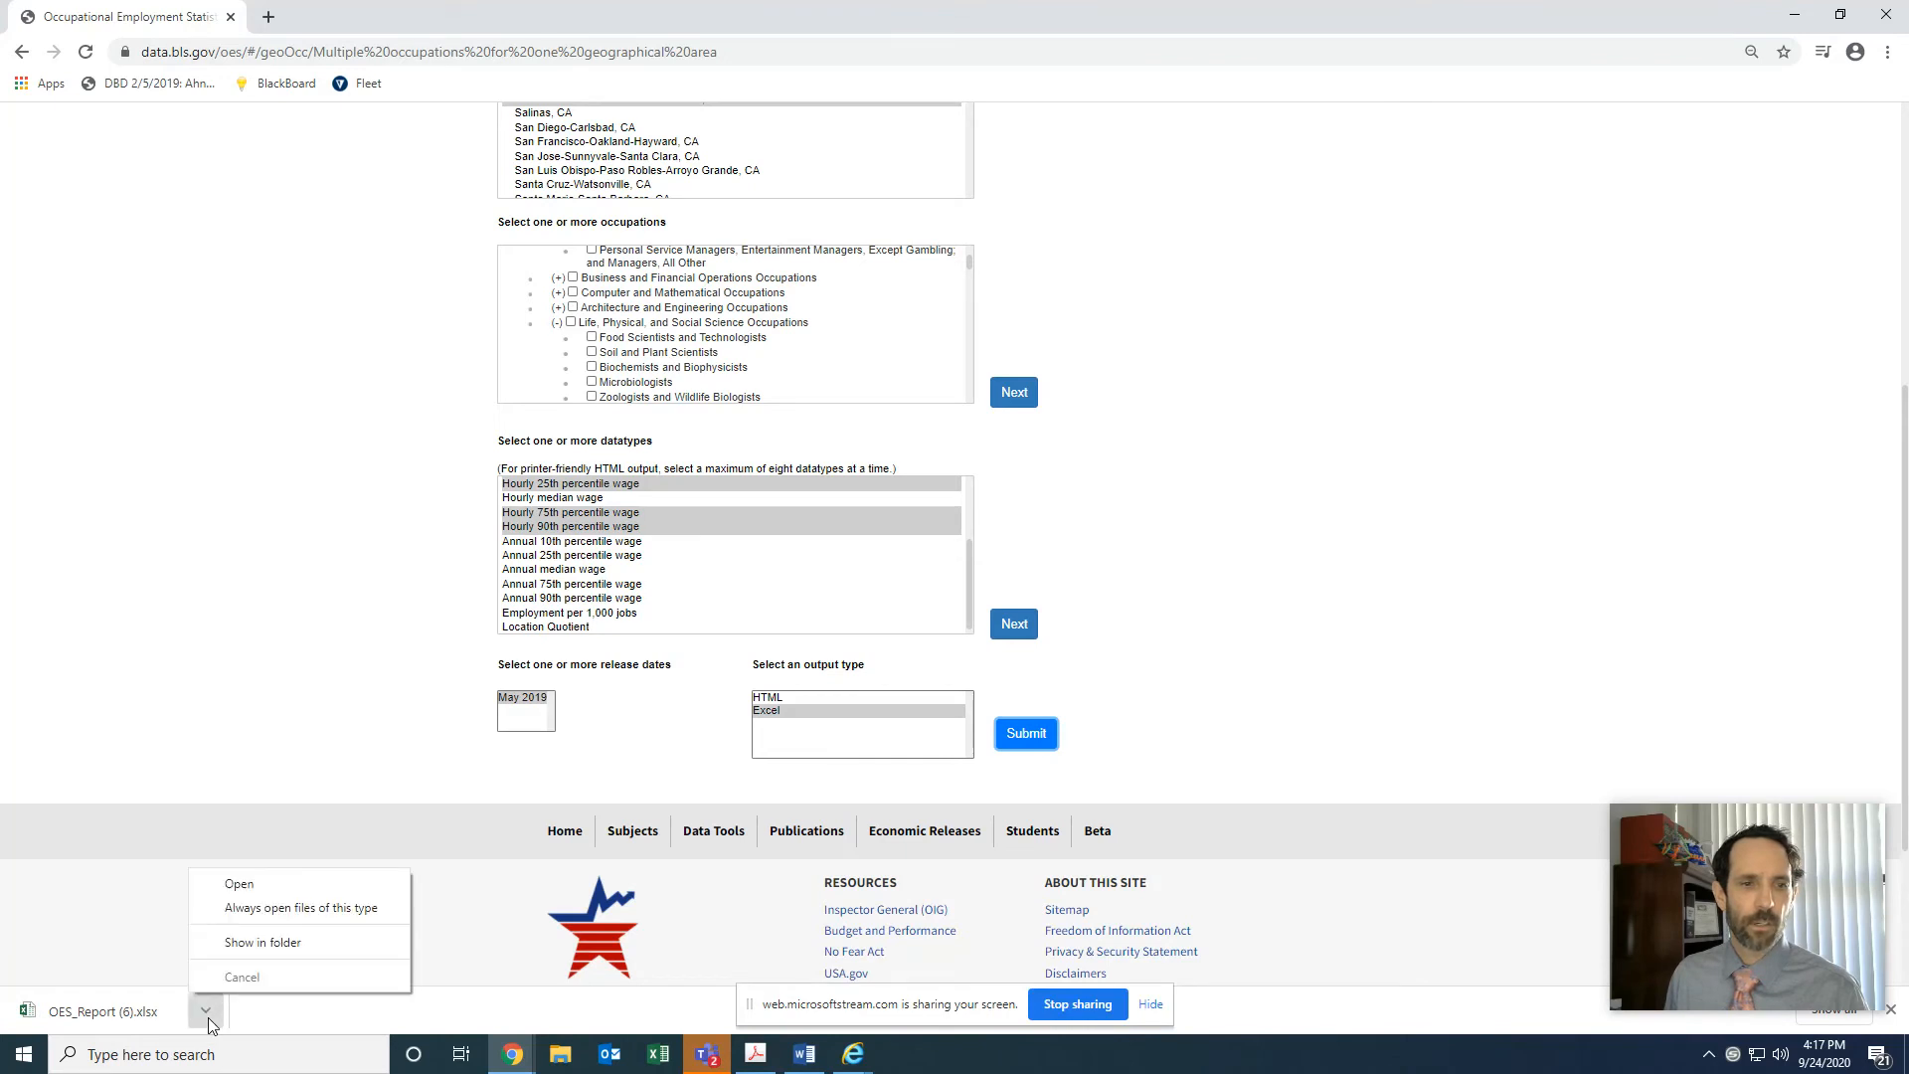
pyautogui.click(278, 884)
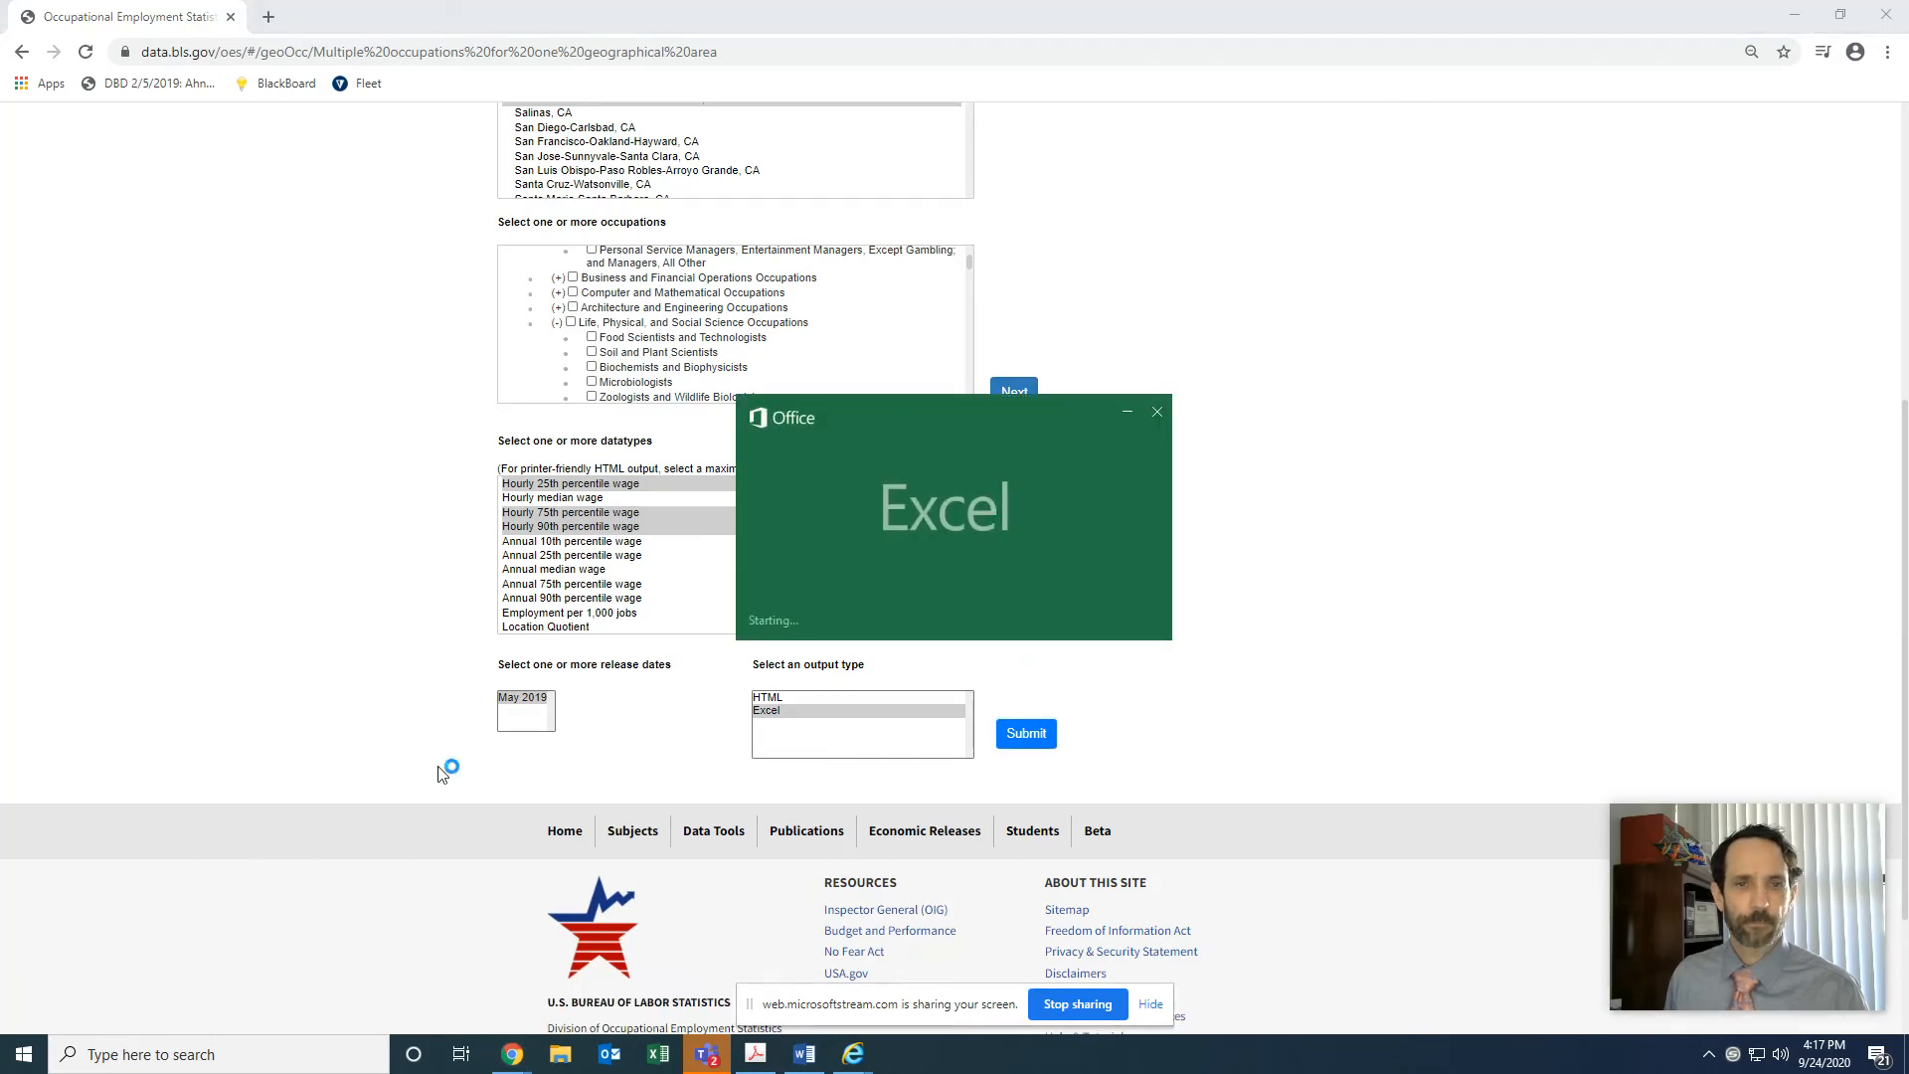